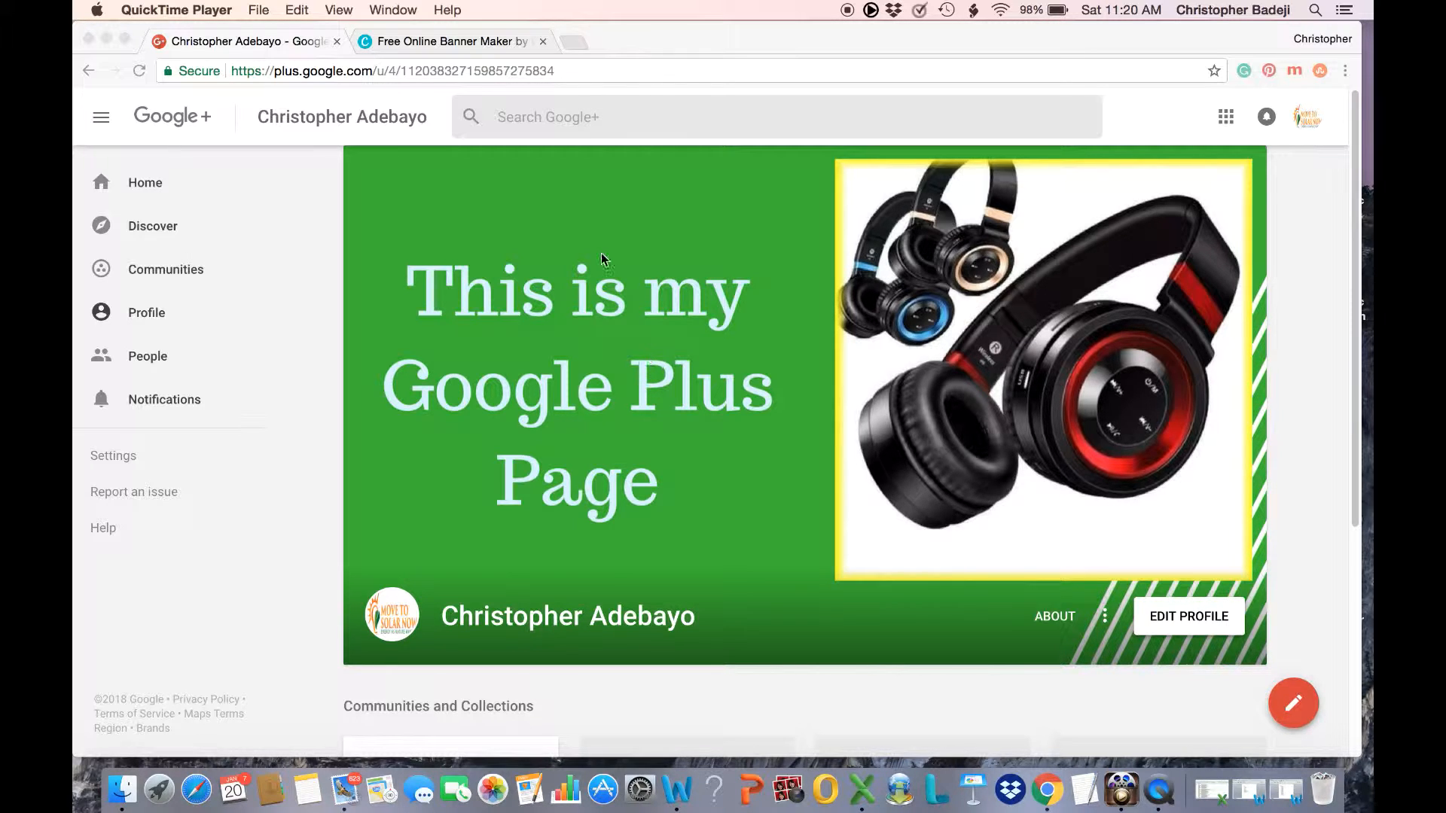
Start a new Google+ Photo design from the Google+ Photo section of Canva's banner maker page.
left_click(427, 45)
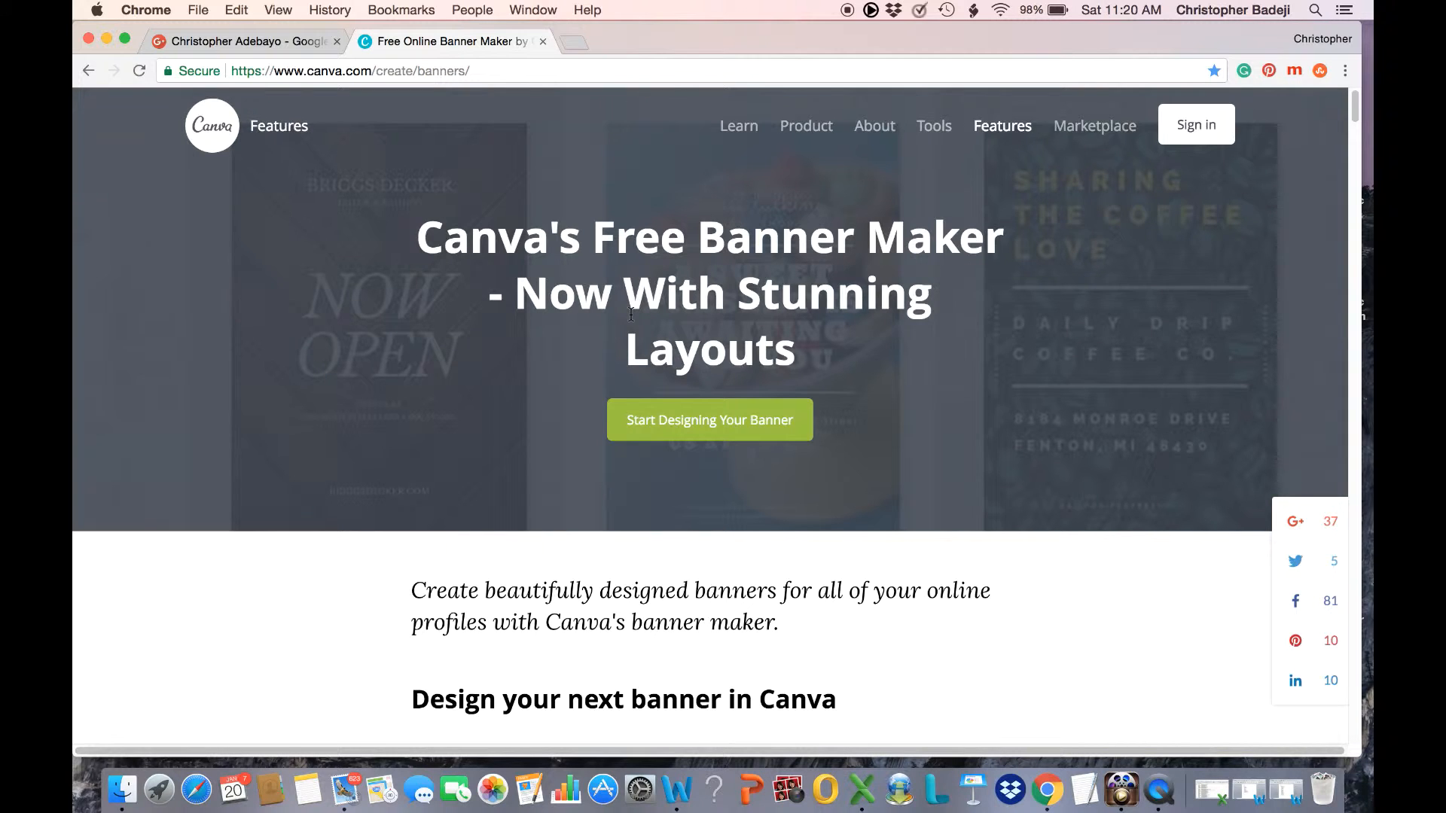
scroll(631, 314, "down", 15)
scroll(631, 320, "down", 14)
scroll(630, 313, "down", 7)
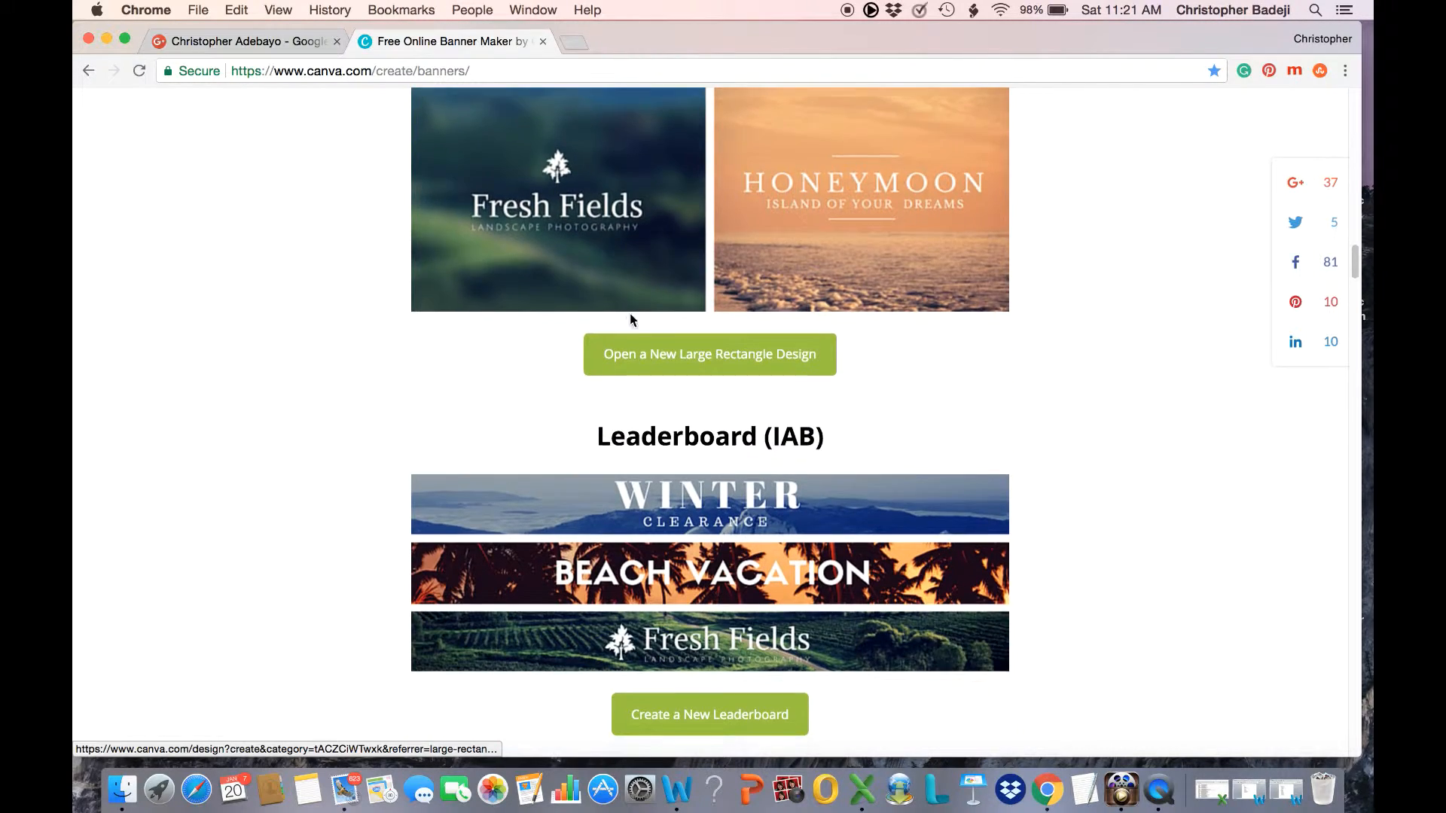
scroll(630, 314, "down", 12)
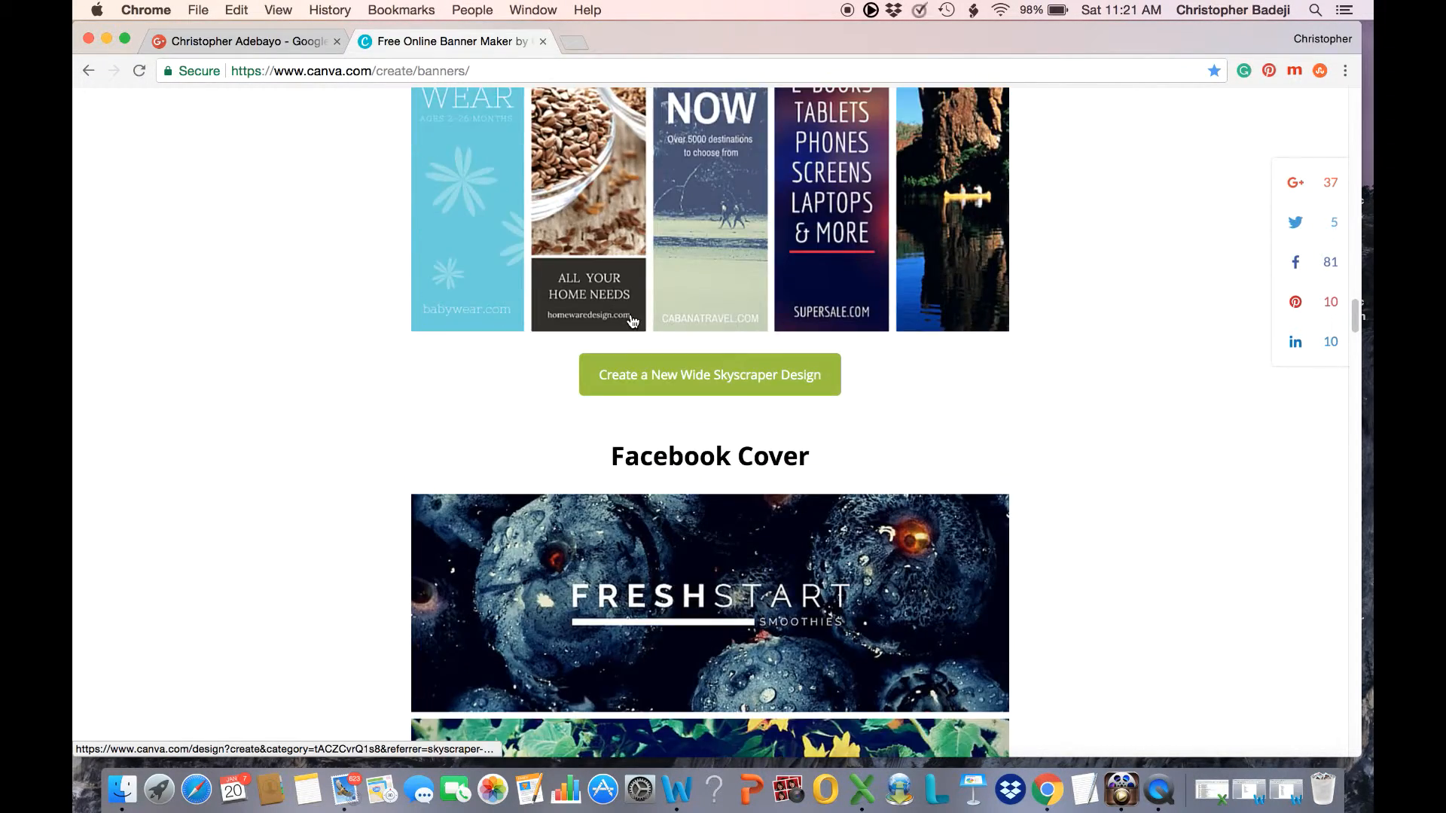
scroll(631, 322, "down", 12)
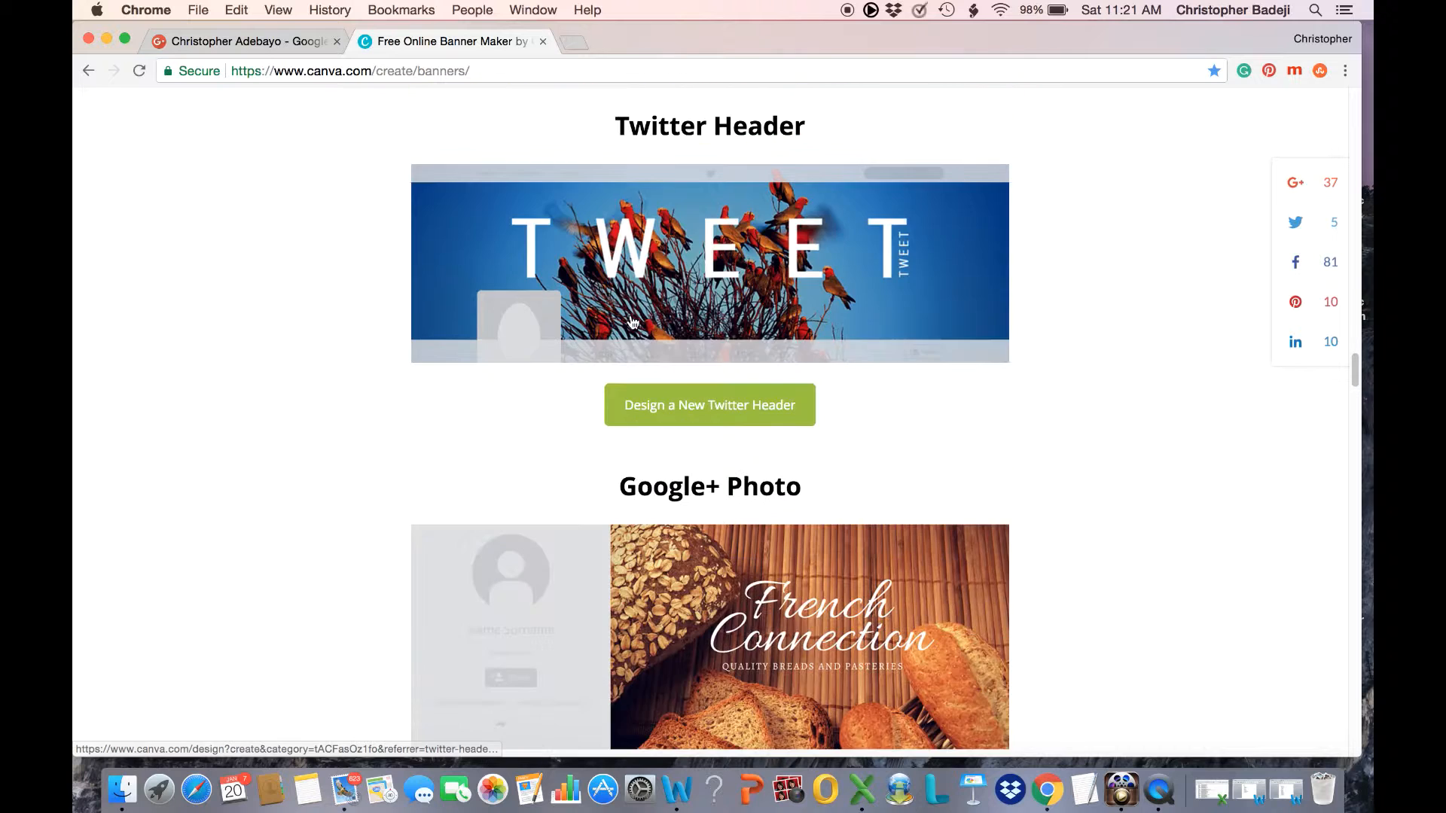
scroll(631, 321, "down", 5)
scroll(692, 272, "up", 2)
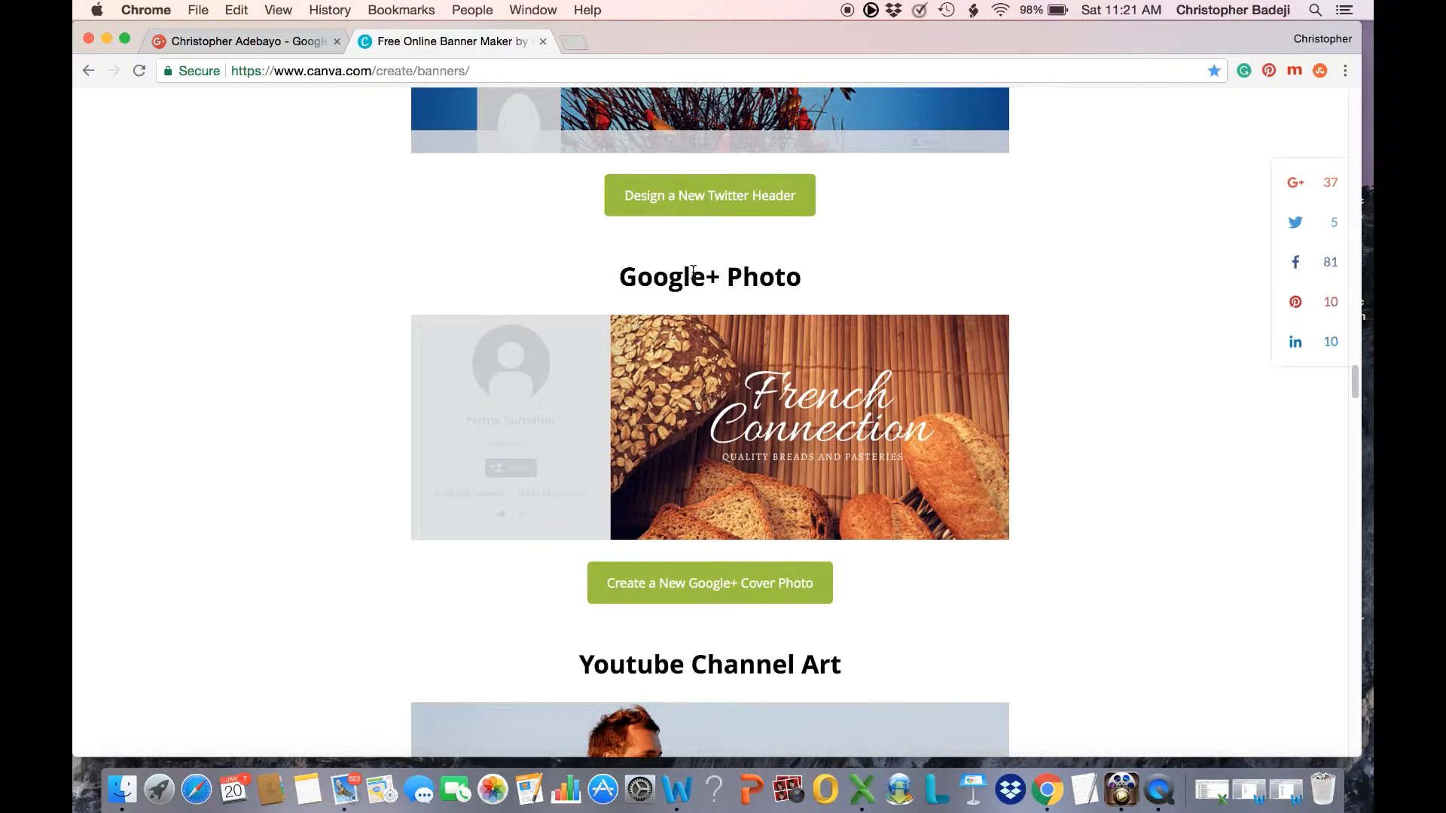
left_click(724, 395)
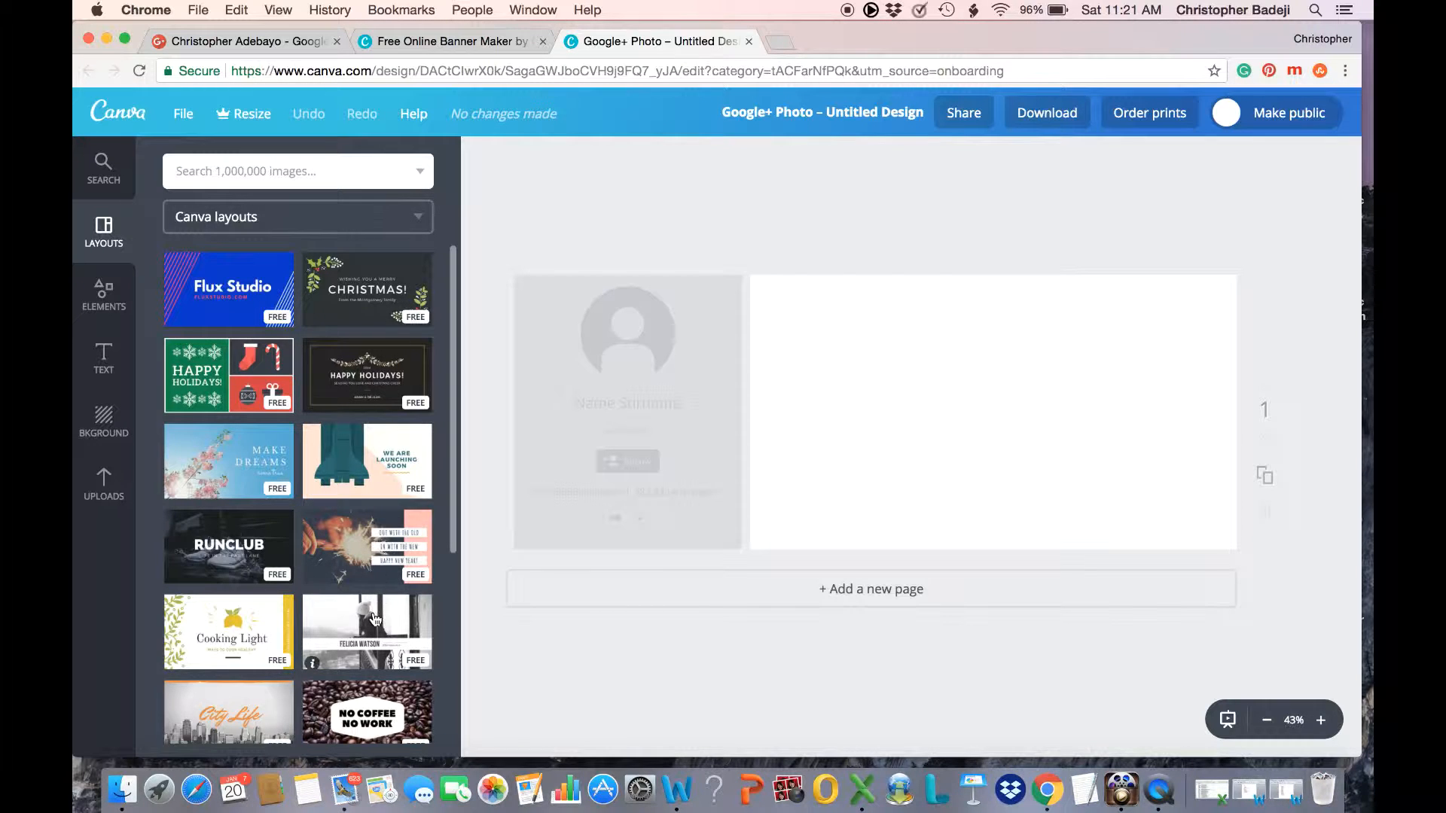
Browse the Canva layouts available for the Google+ photo design.
scroll(375, 616, "down", 3)
scroll(374, 619, "down", 4)
scroll(374, 619, "down", 5)
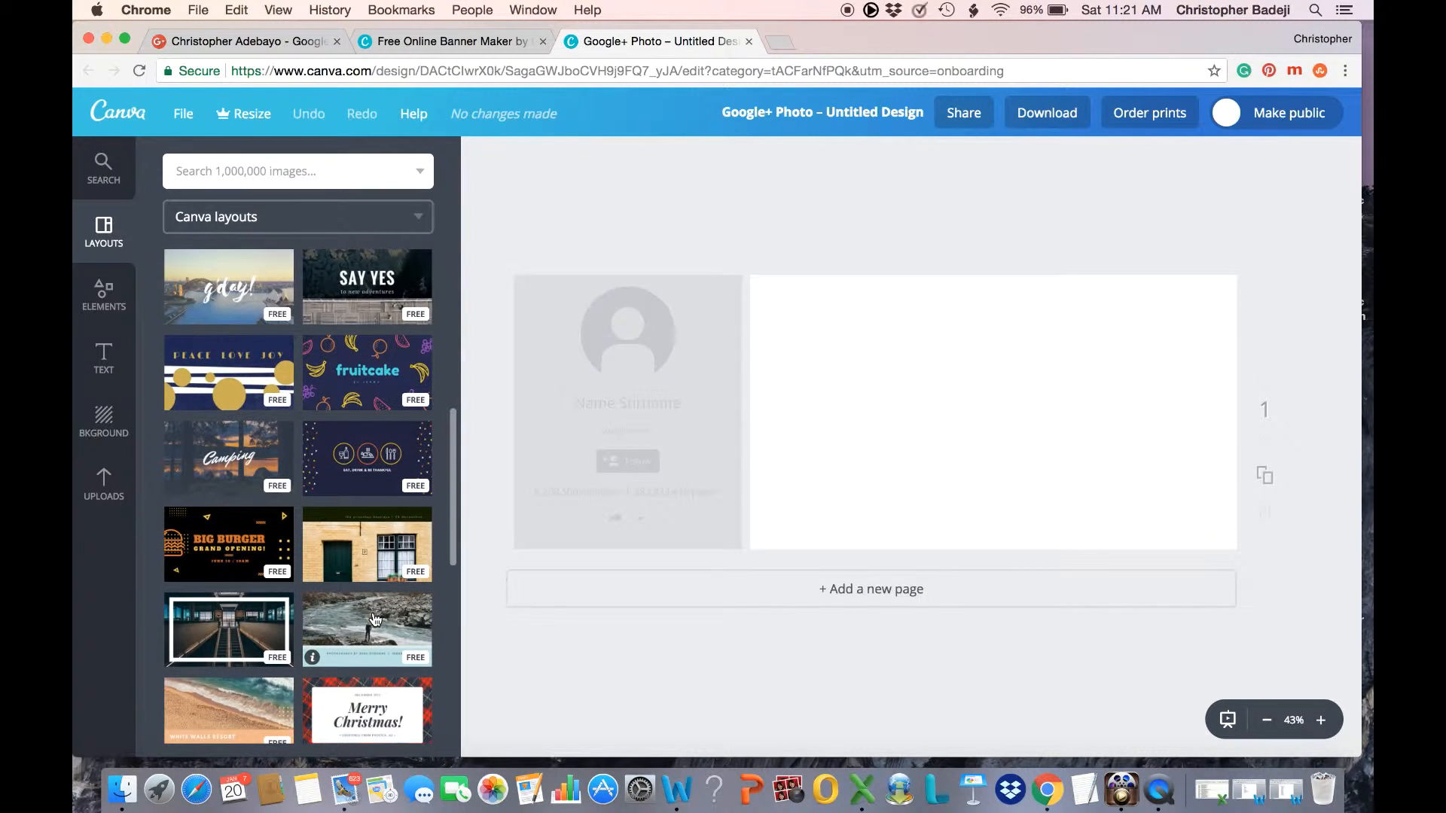
scroll(374, 619, "down", 8)
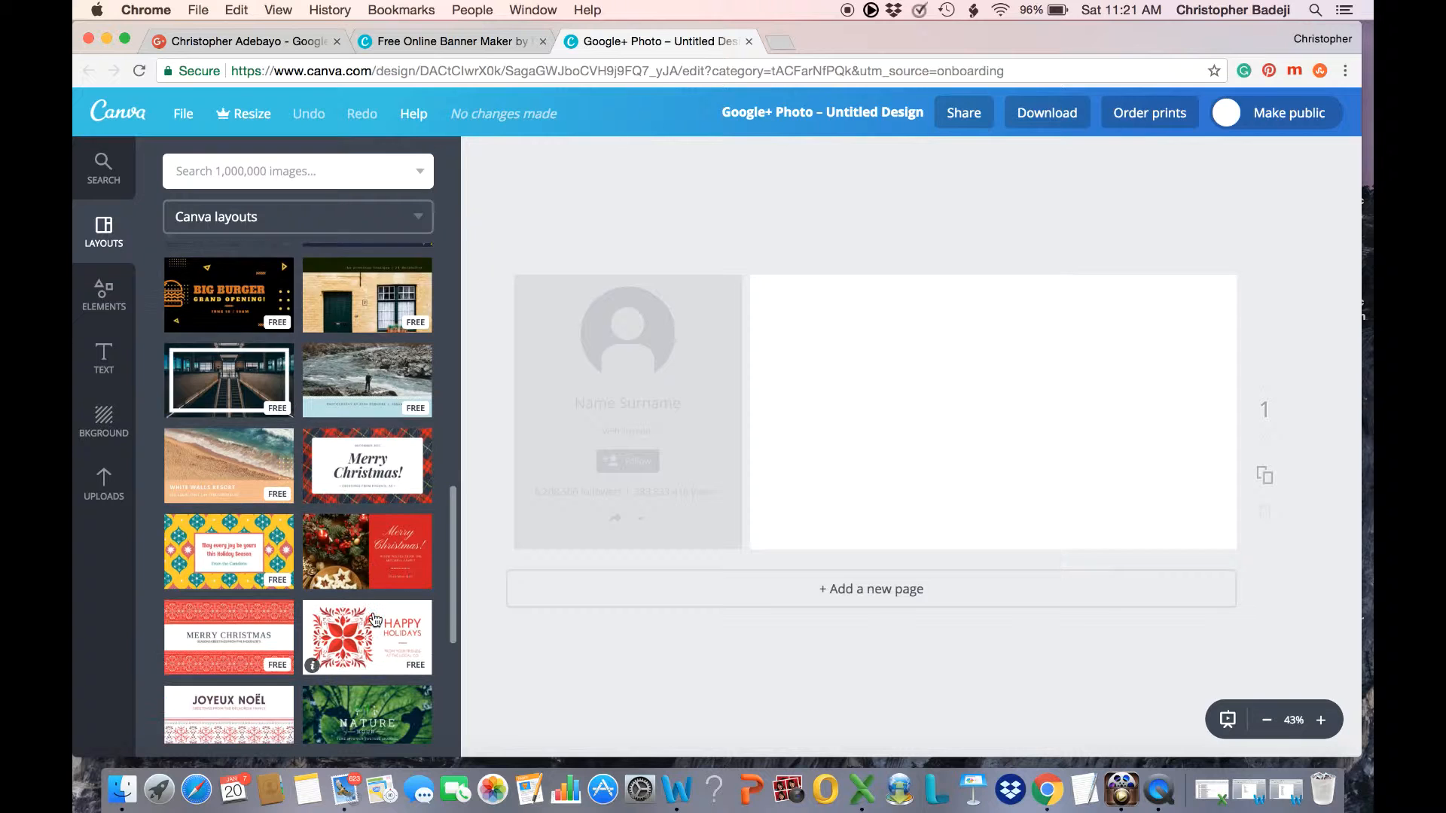
scroll(372, 611, "down", 3)
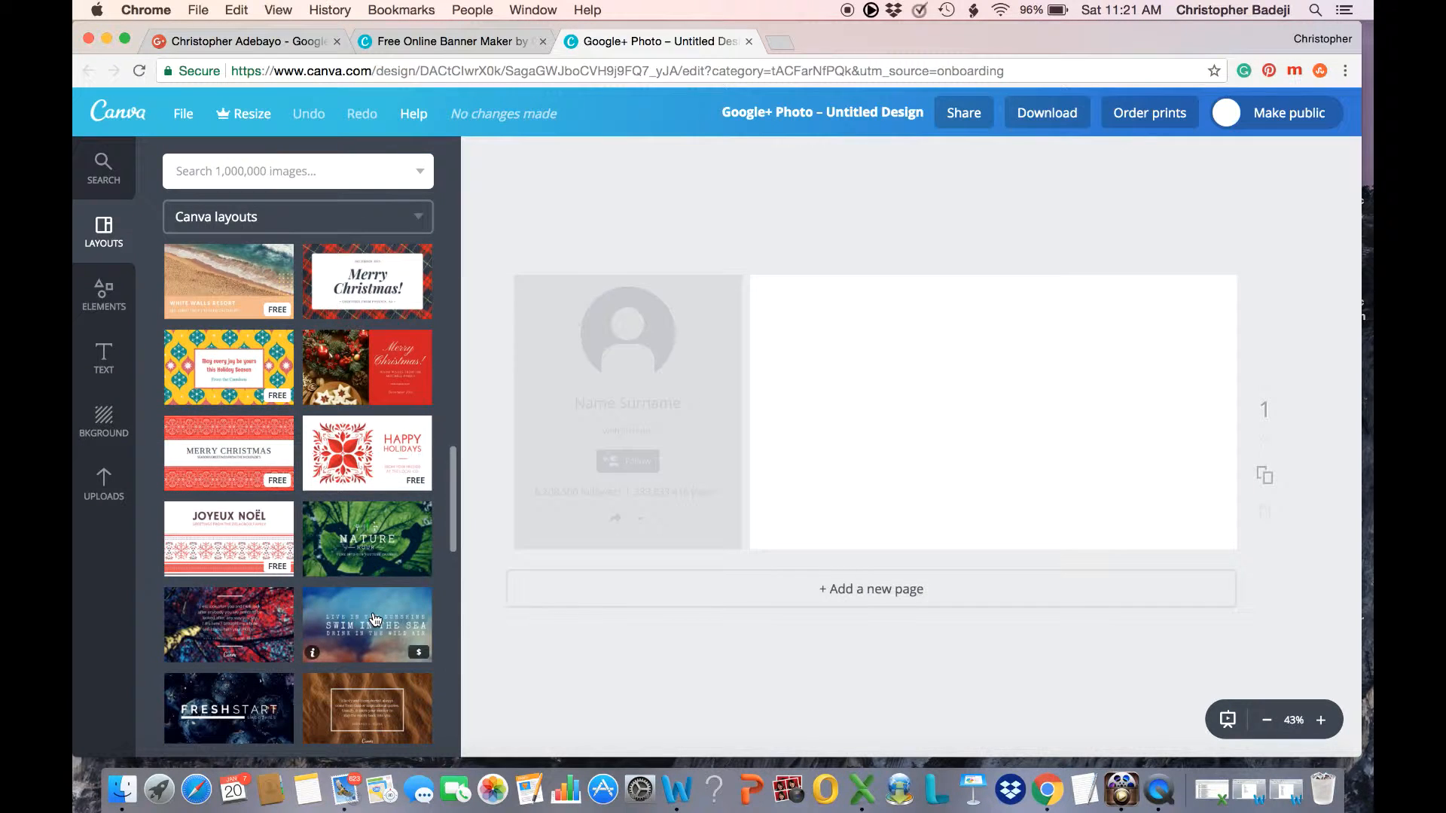
scroll(374, 619, "down", 4)
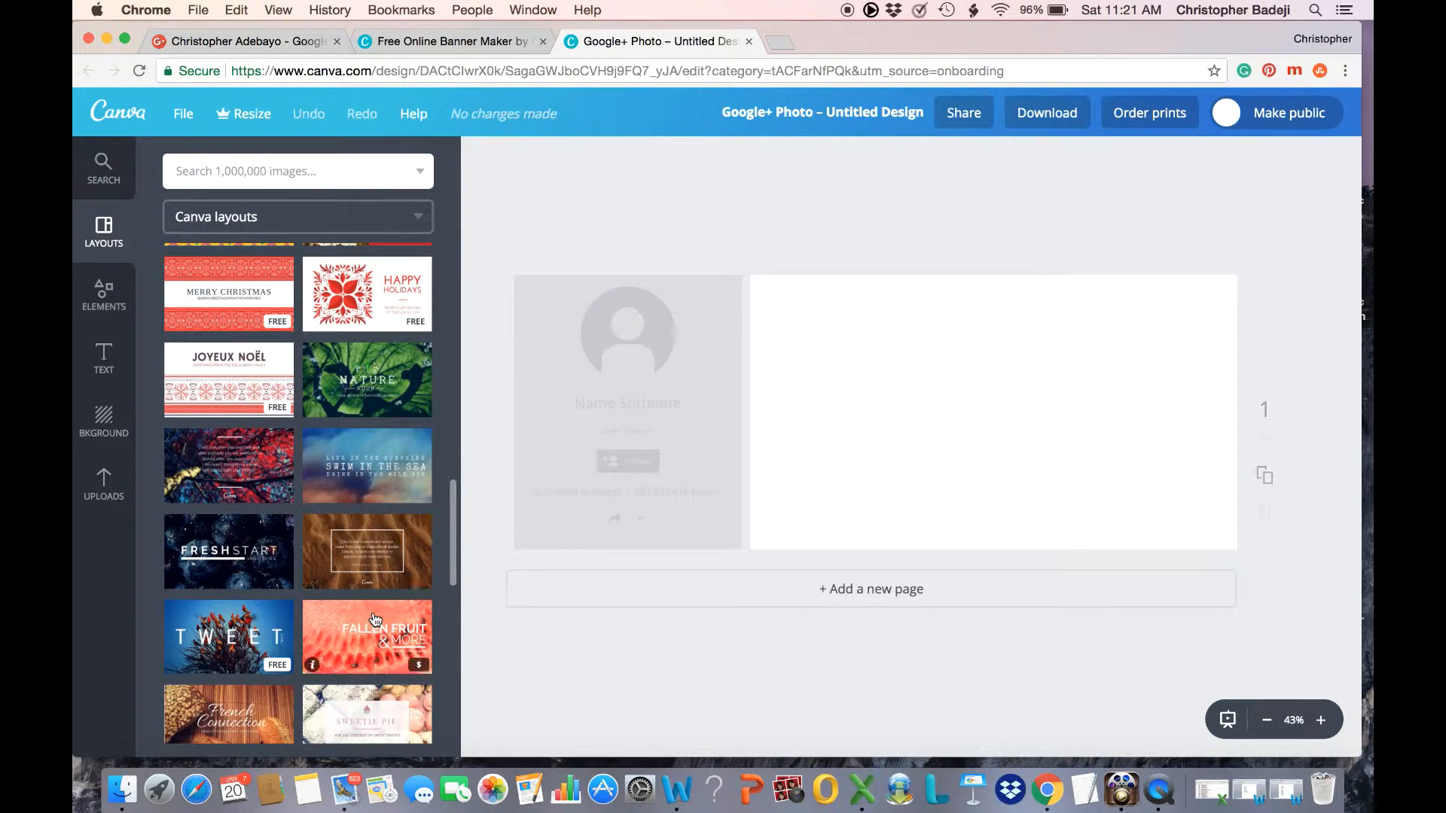
scroll(374, 619, "down", 1)
scroll(374, 619, "up", 6)
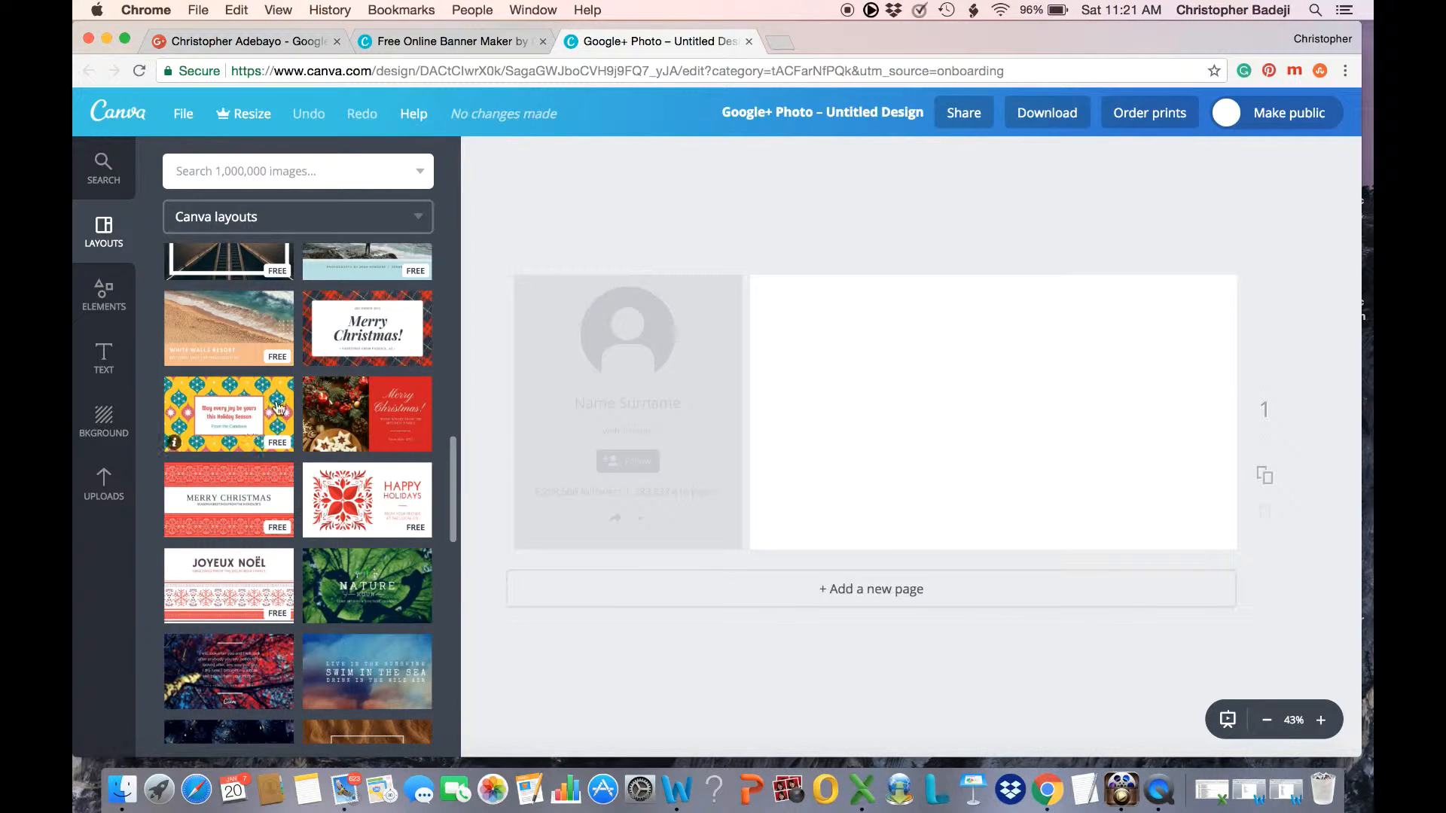
scroll(330, 458, "up", 14)
scroll(330, 458, "up", 8)
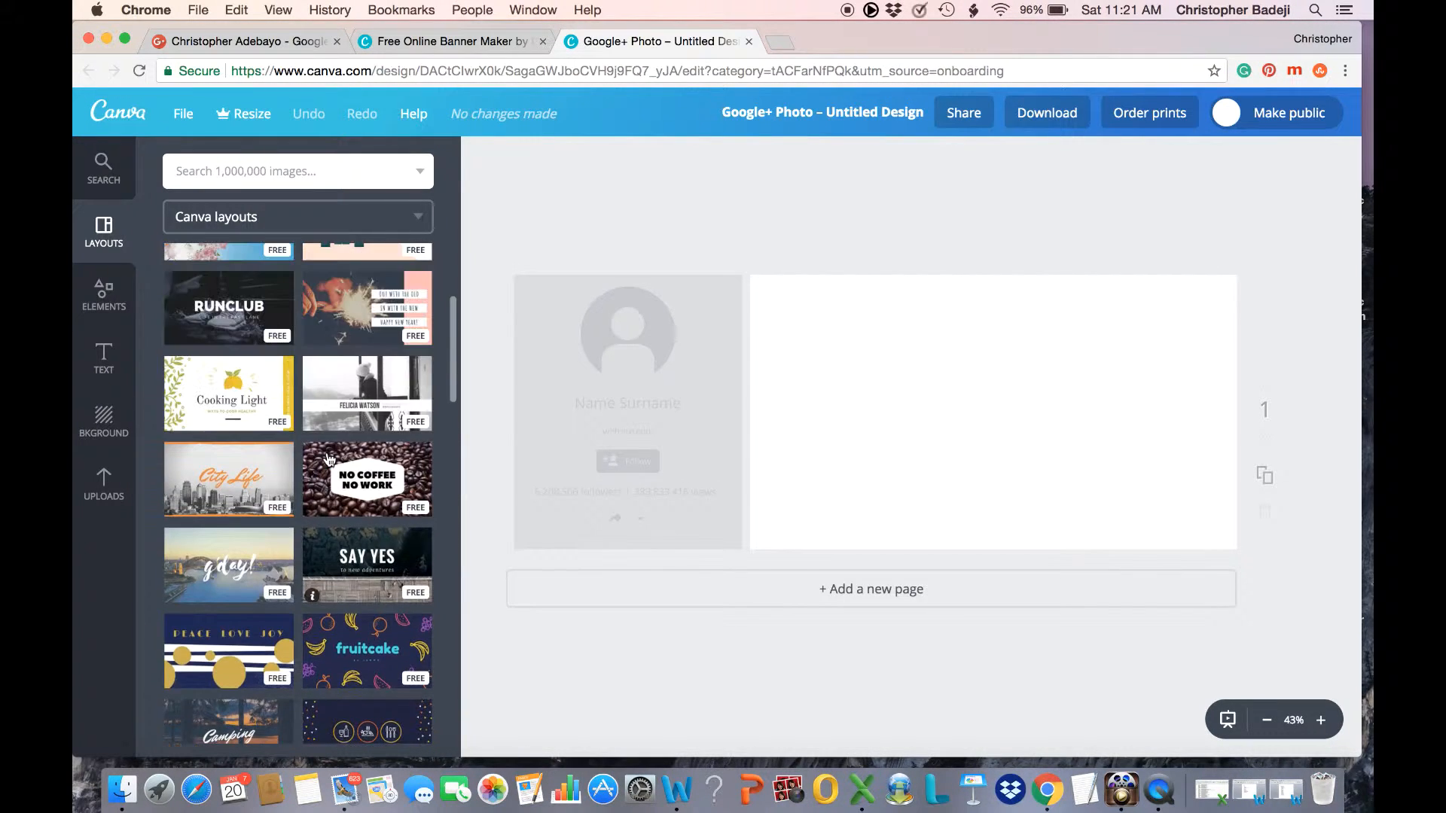
scroll(328, 460, "up", 2)
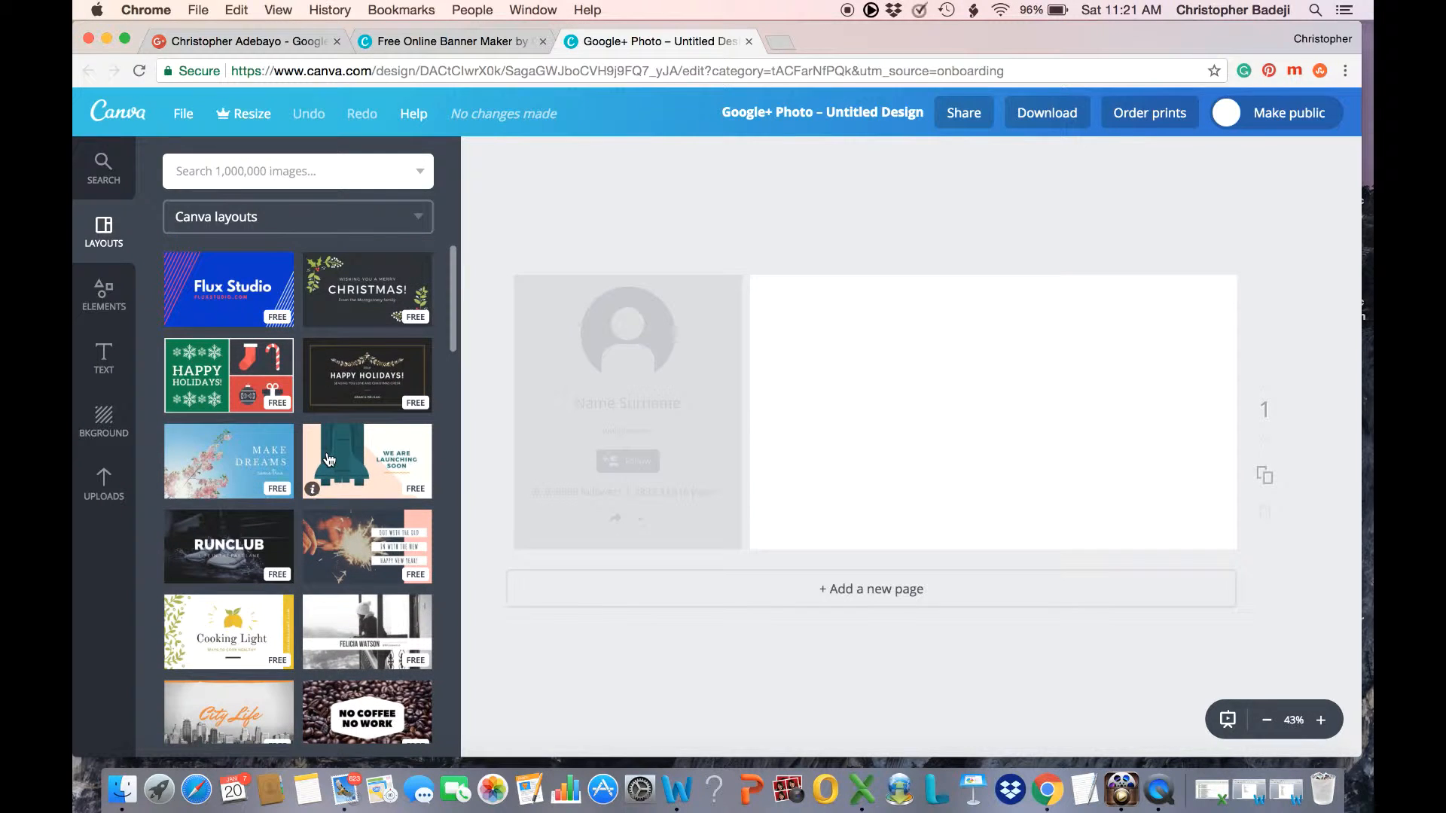
Apply the free Flux Studio layout and delete its title and FLUXSTUDIO.COM texts.
left_click(224, 292)
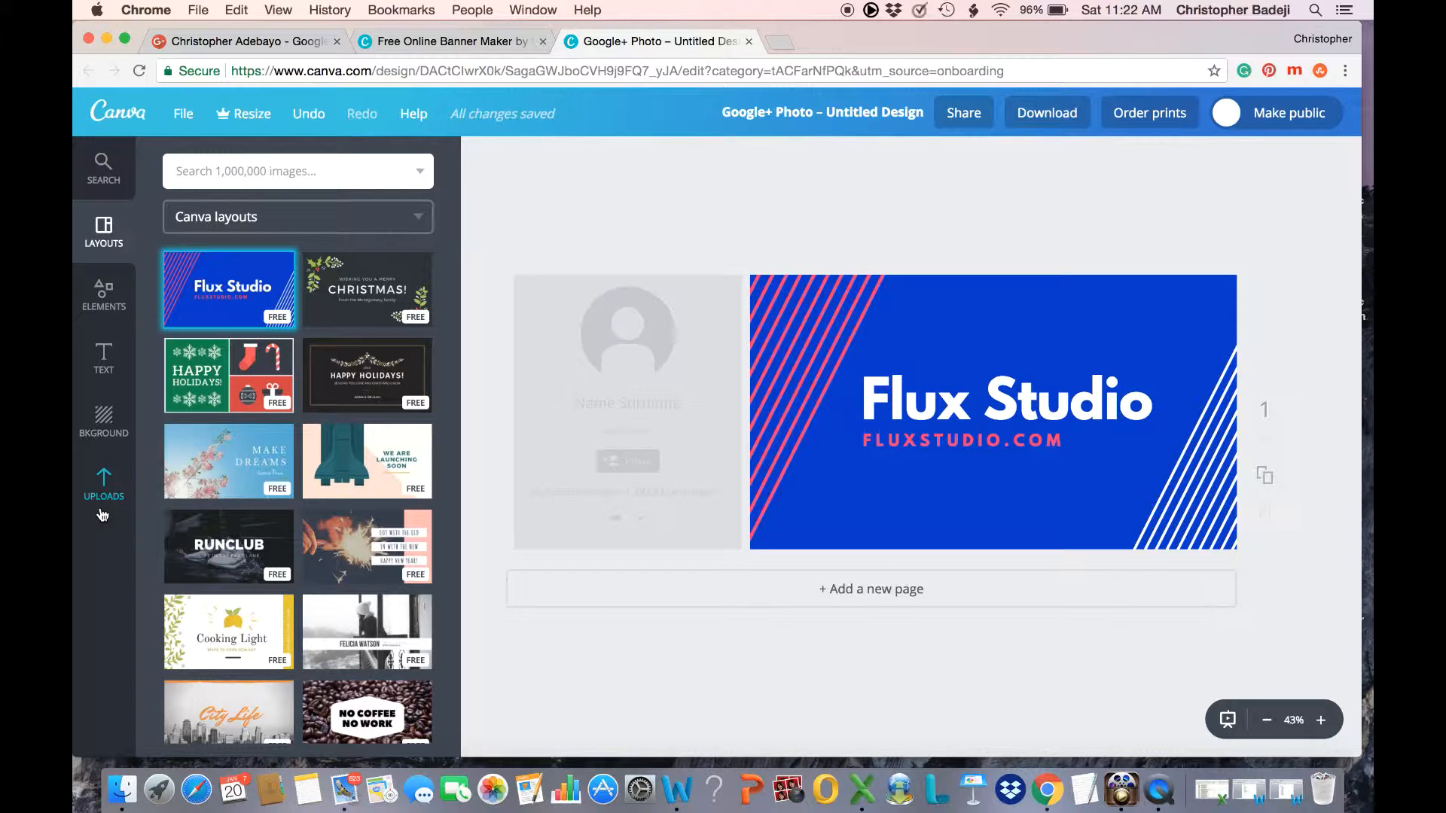
left_click(926, 377)
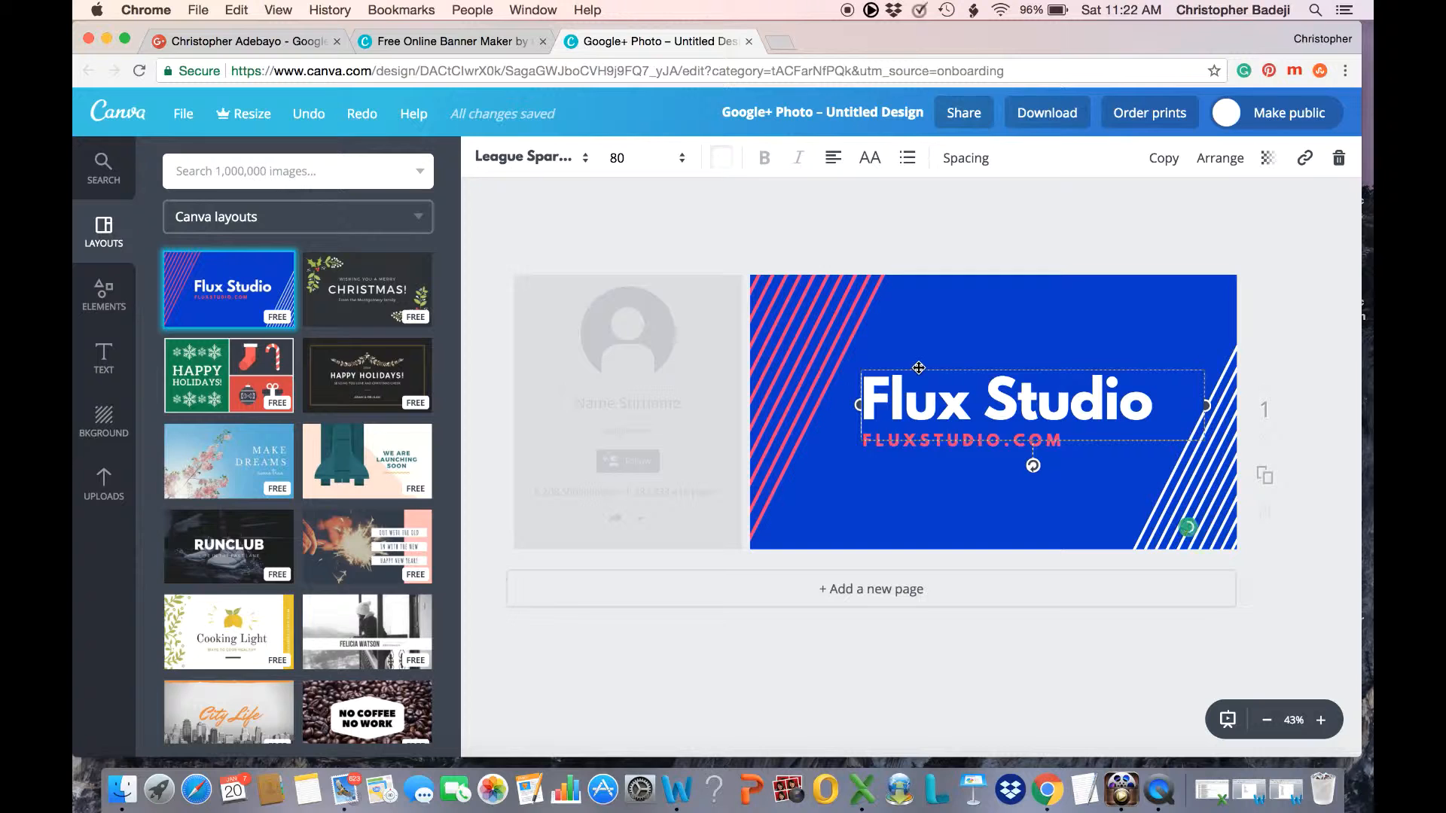
key("Delete")
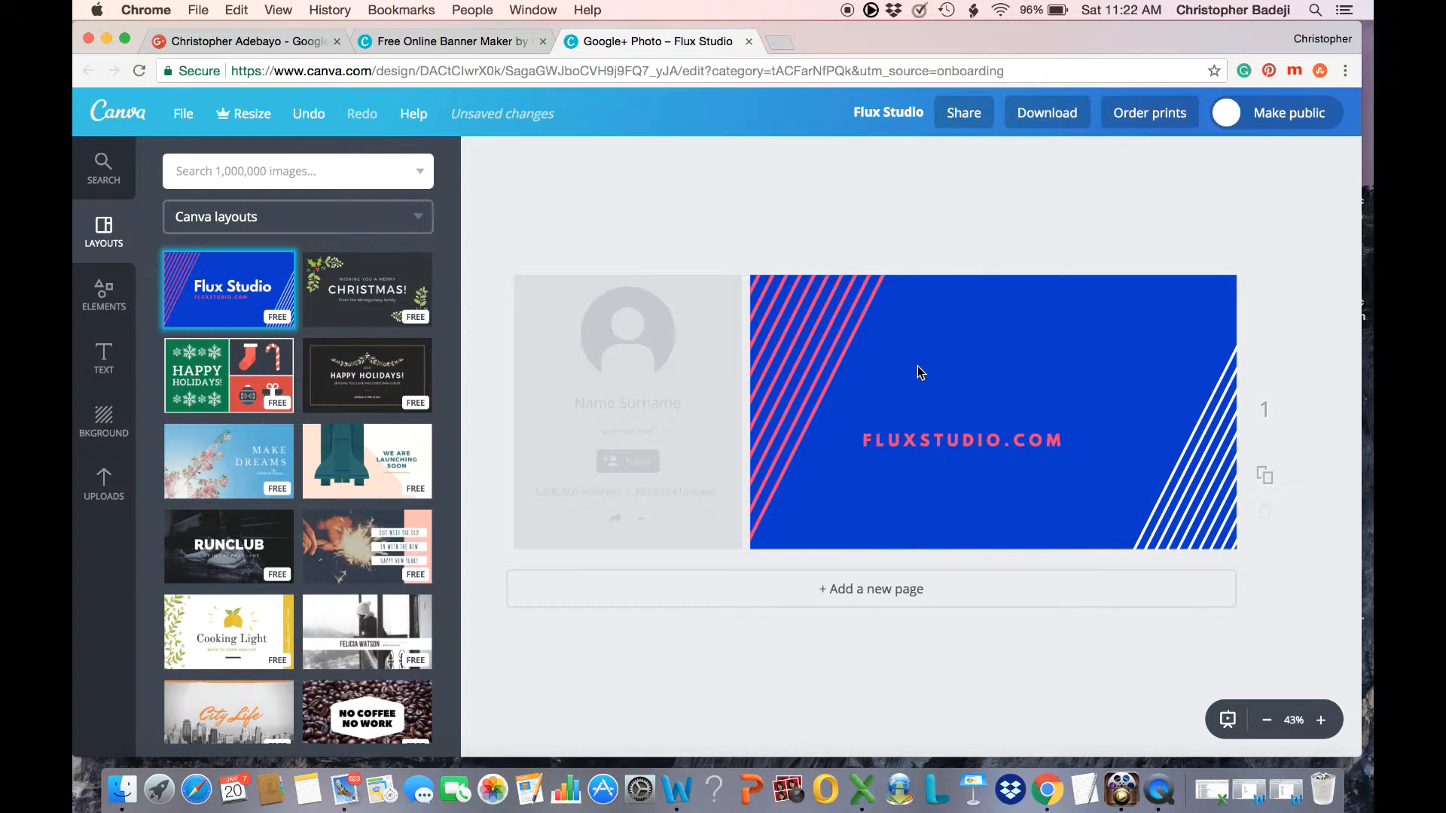
left_click(932, 433)
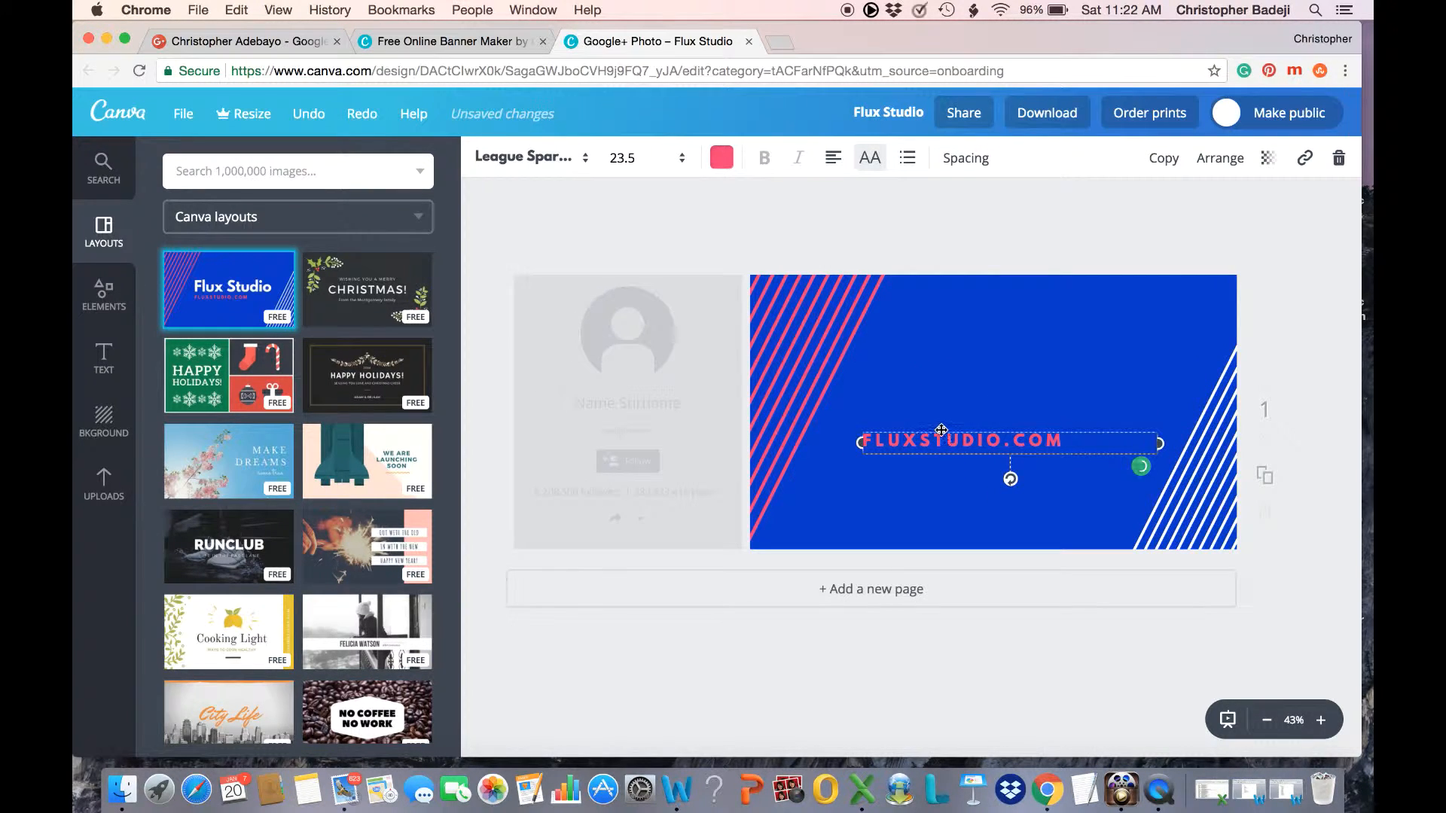
key("Delete")
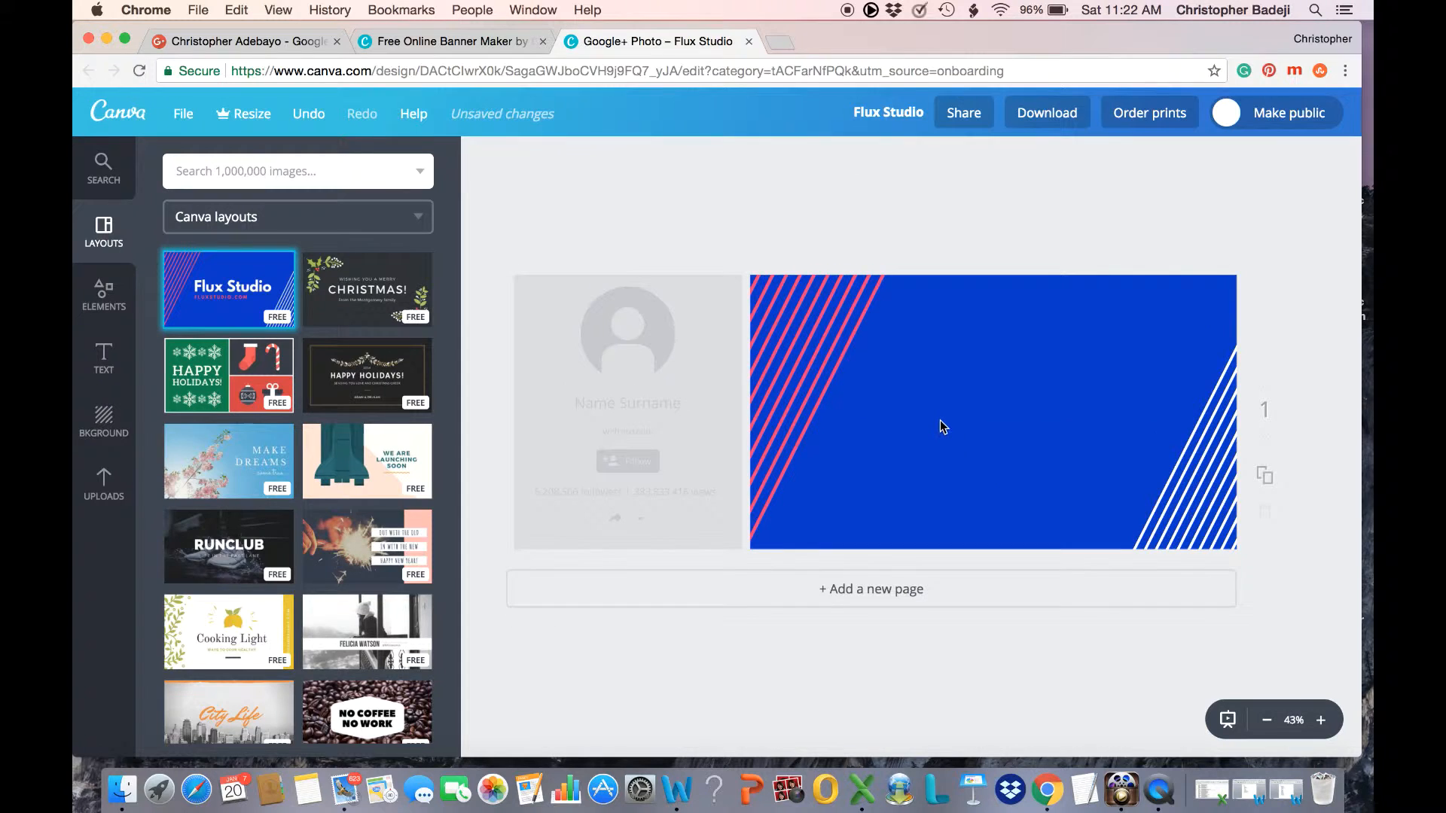
Delete the layout's blue background and pink stripes, and fill the background with dark green from the default palette.
left_click(942, 422)
key("Delete")
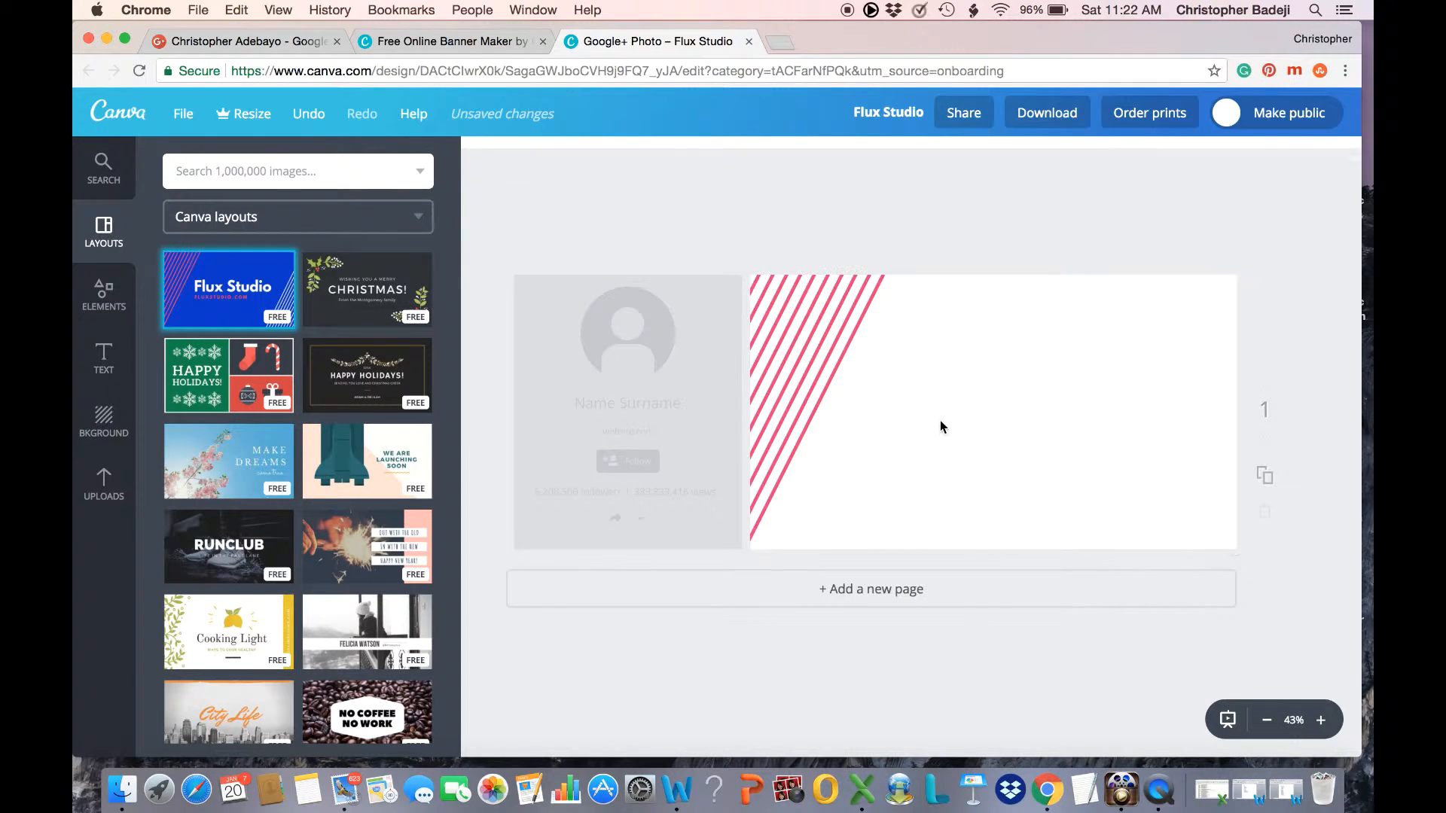
left_click(787, 334)
key("Delete")
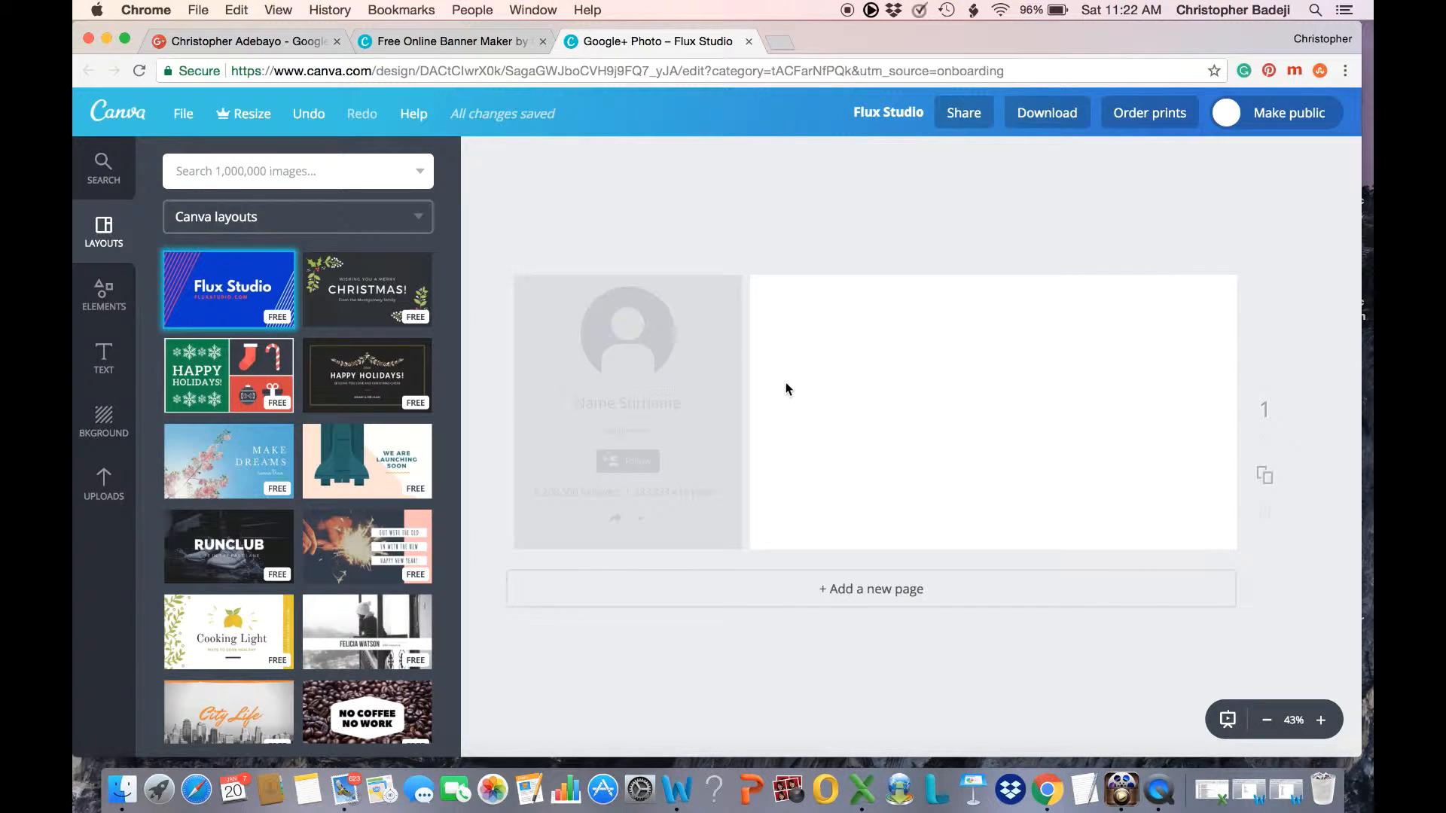
left_click(105, 426)
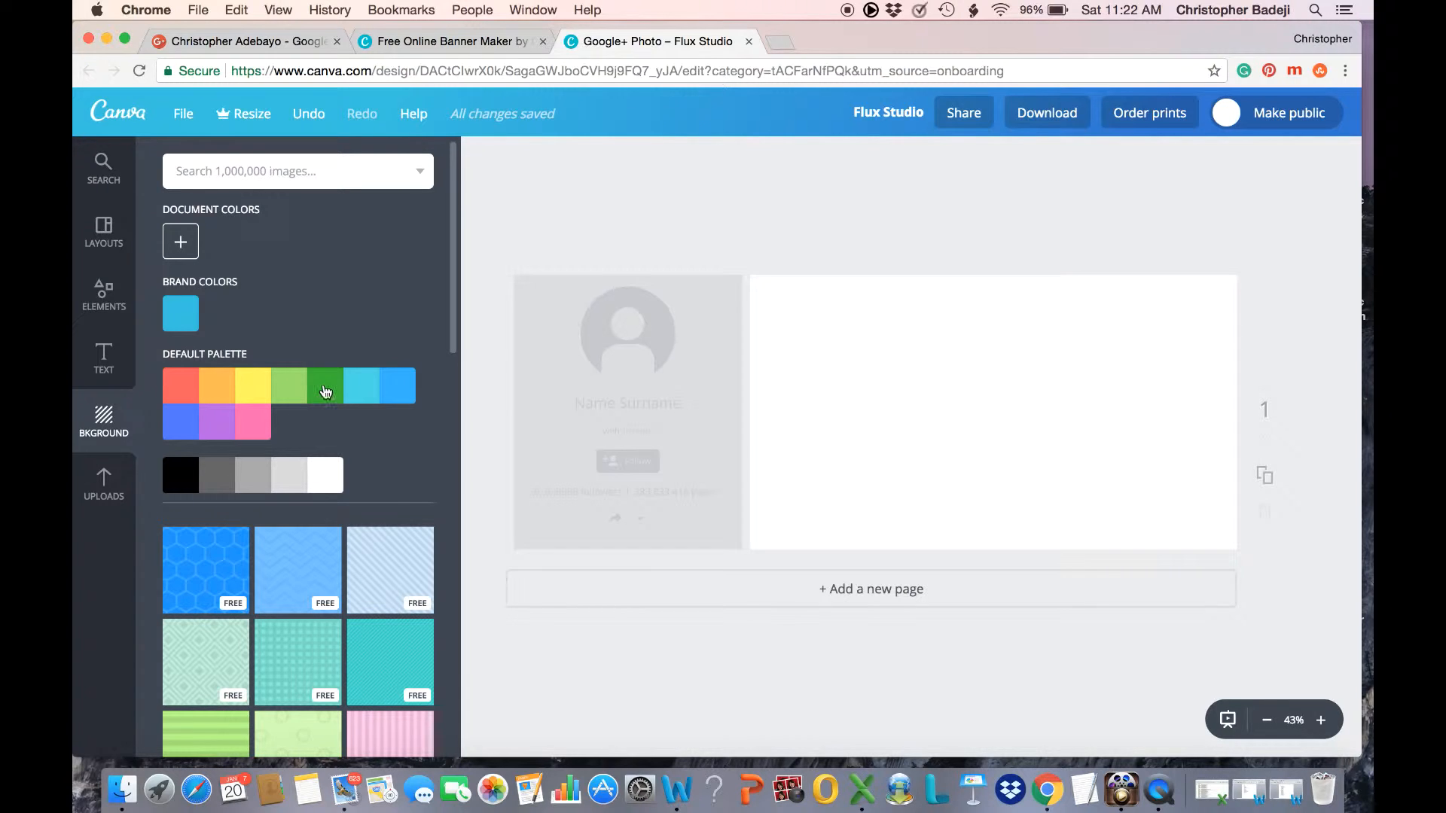
left_click(325, 390)
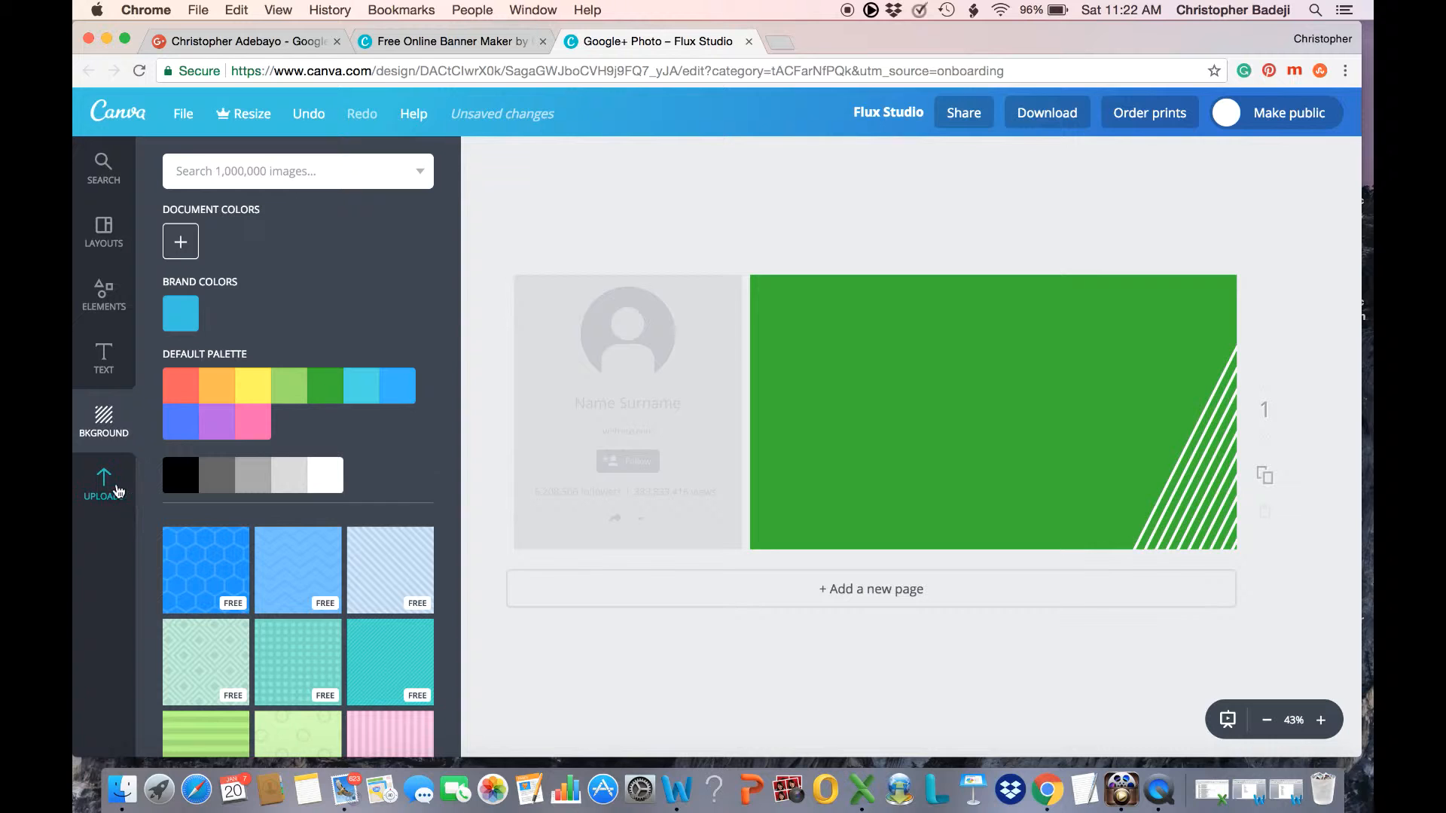
Insert the uploaded photo of the boy with headphones and enlarge it to cover the whole banner.
left_click(104, 488)
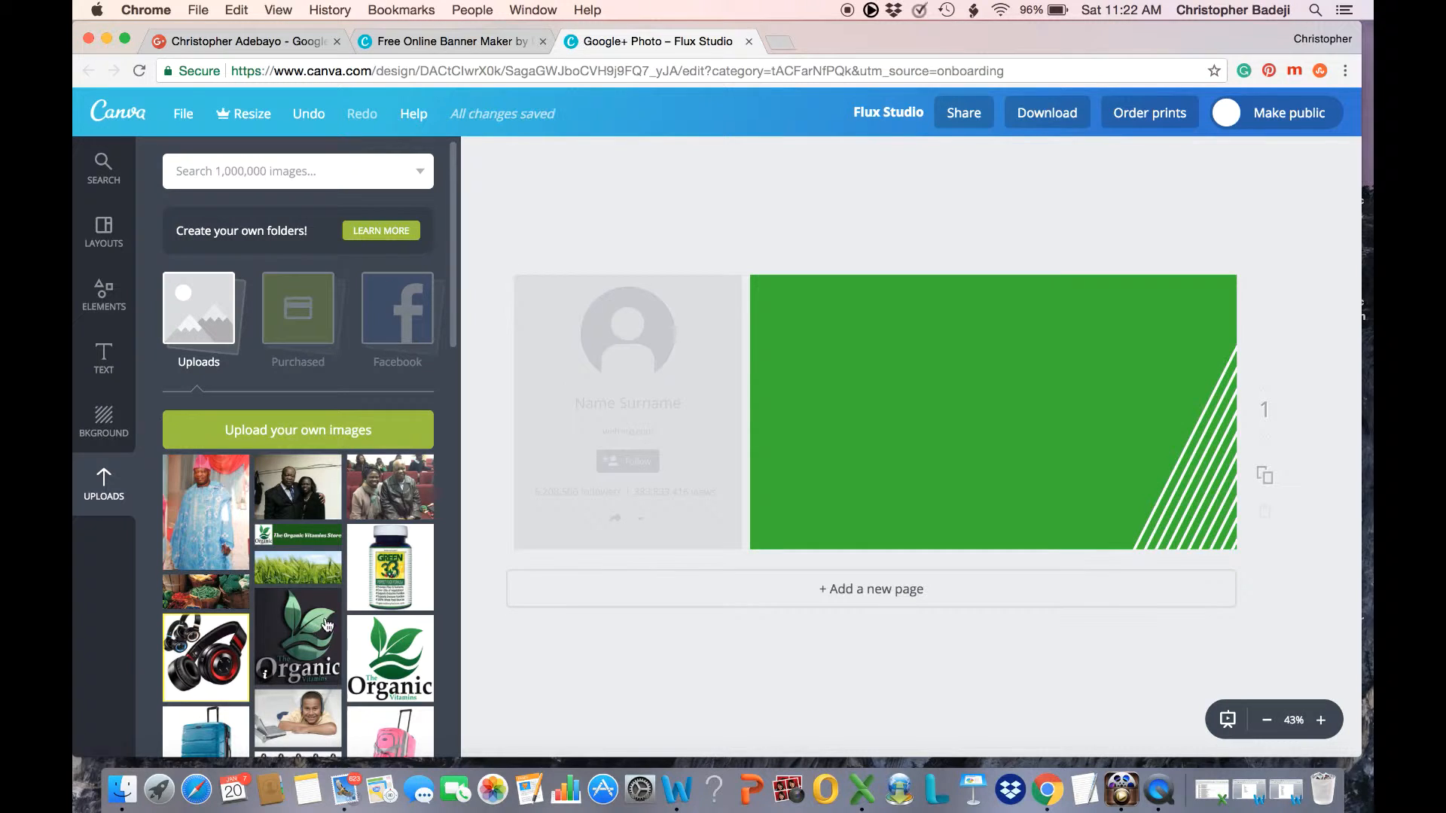
scroll(348, 600, "down", 3)
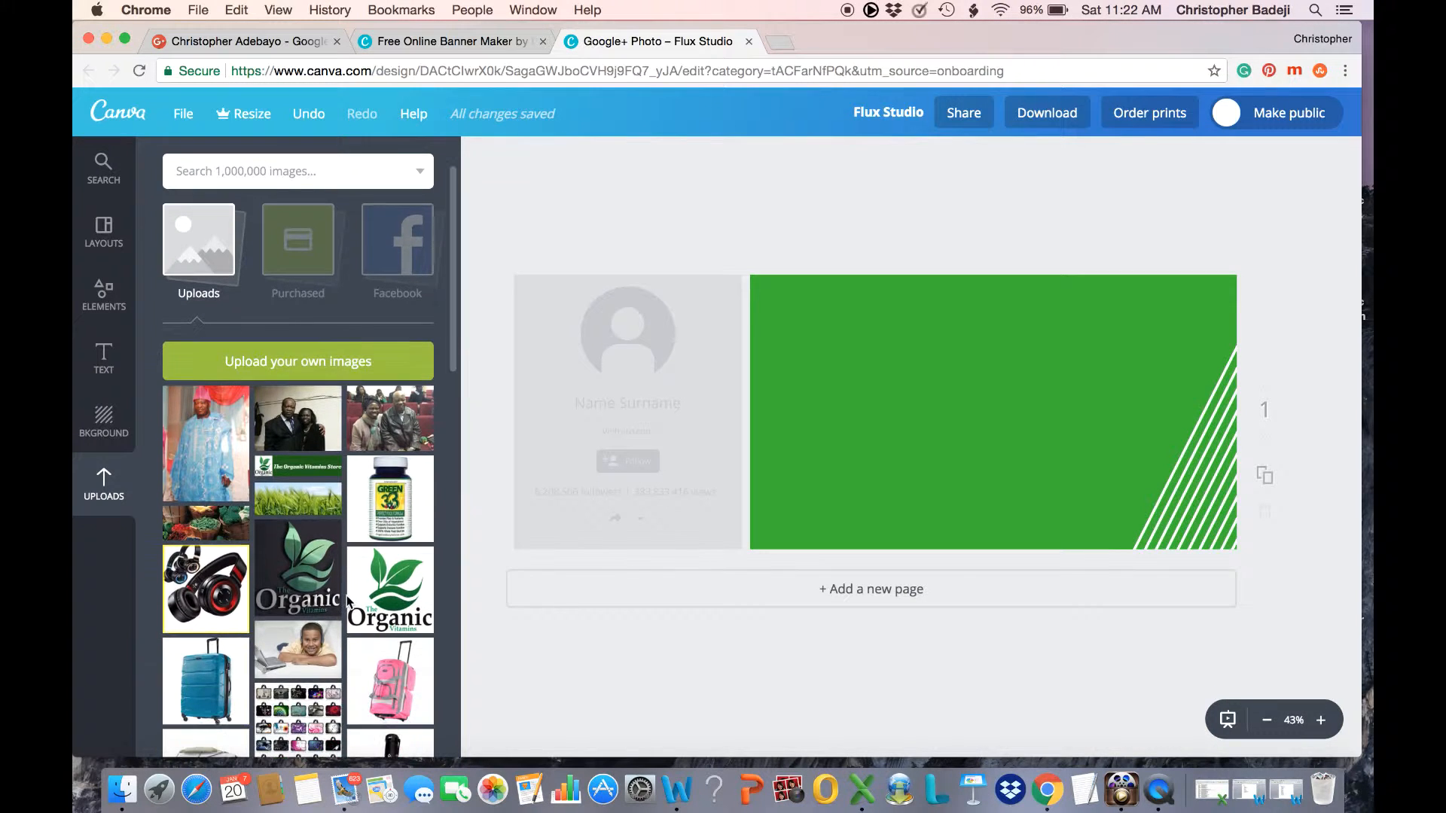
left_click(301, 634)
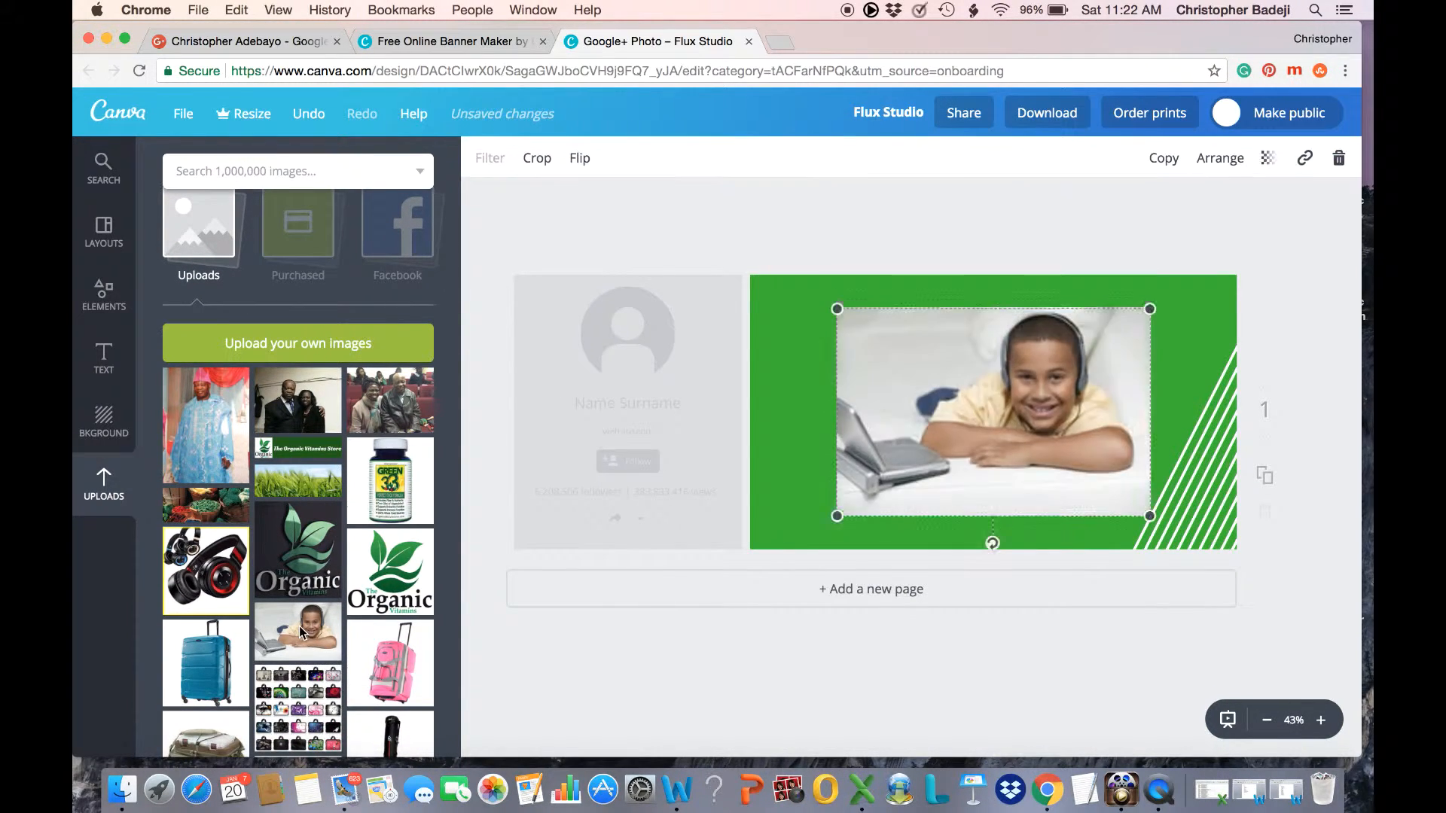
left_click_drag(837, 310, 775, 300)
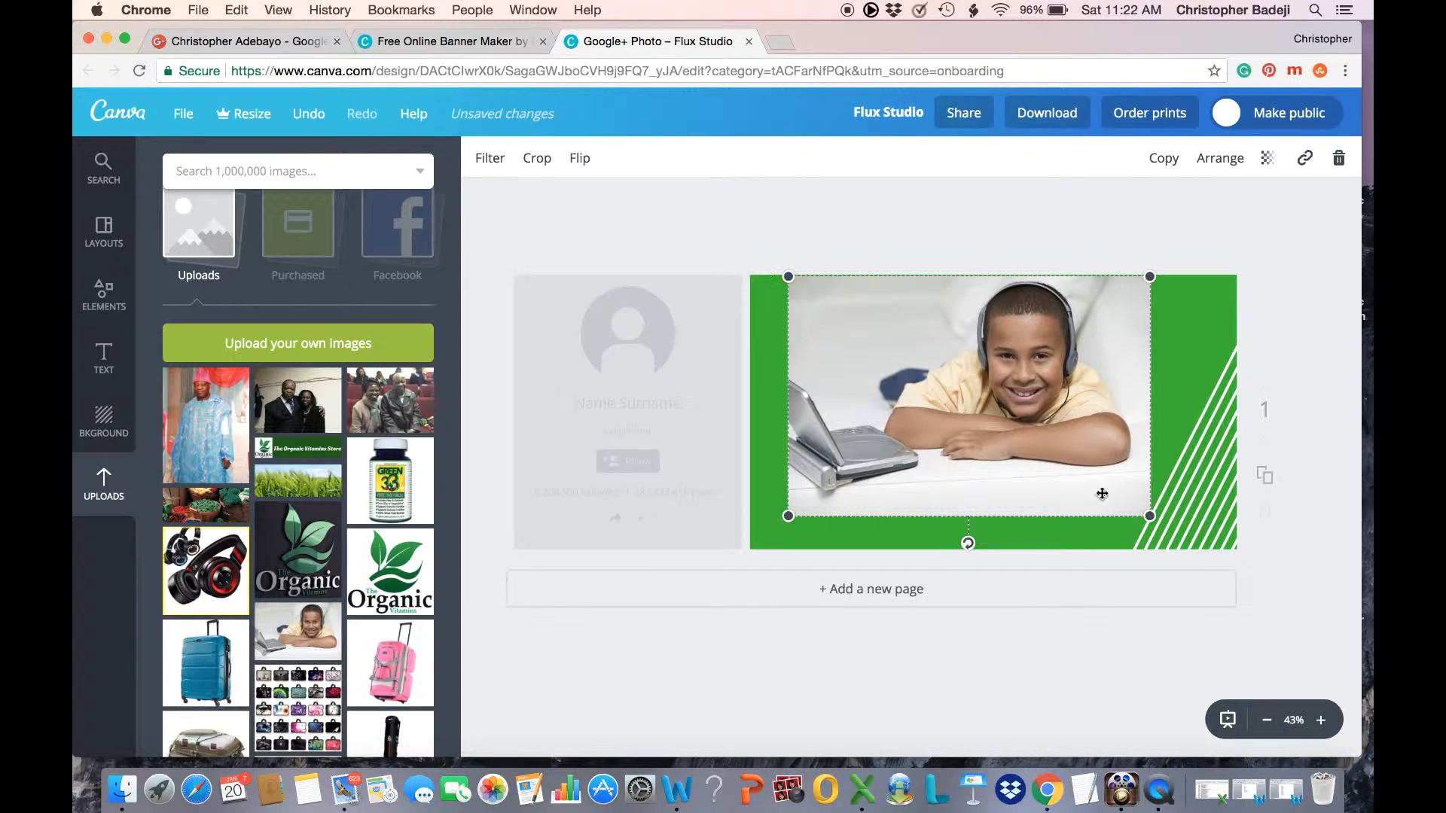
left_click_drag(1148, 520, 1205, 553)
left_click_drag(1068, 465, 1098, 463)
left_click_drag(818, 547, 710, 536)
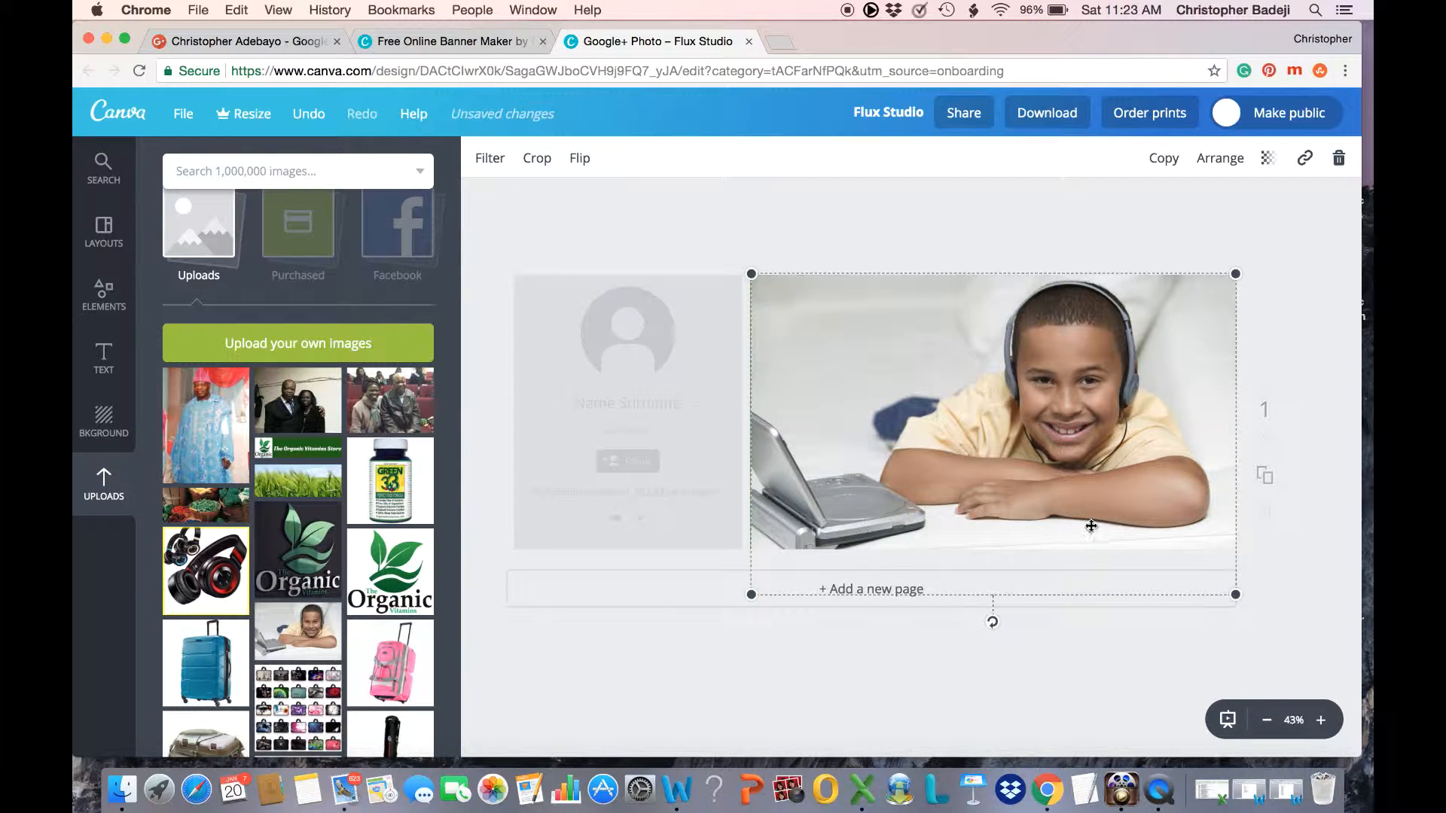
left_click(1293, 367)
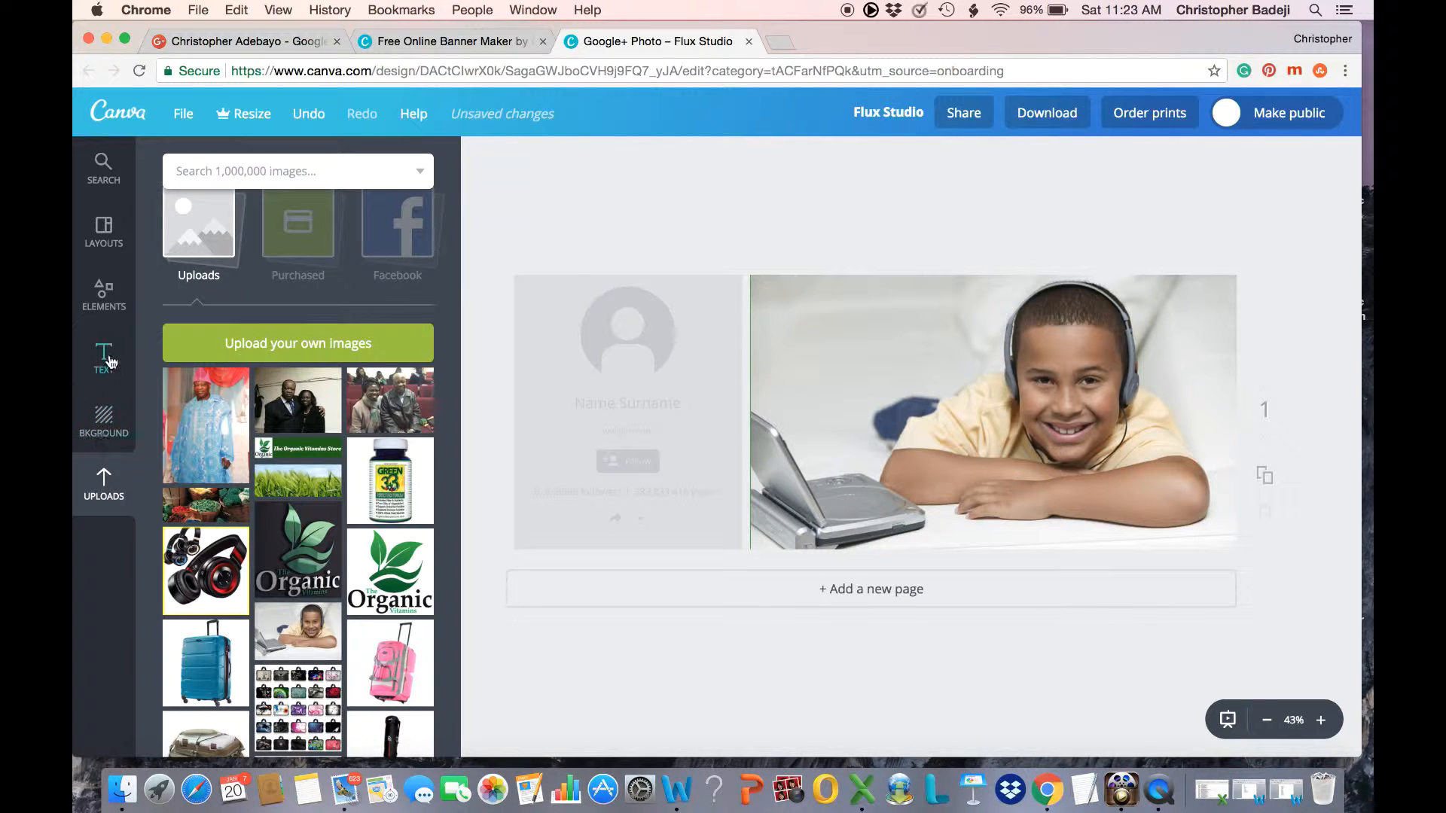
Add a subheading text box, place it in the photo's upper-left area at about 67, 120, and color it black.
left_click(105, 359)
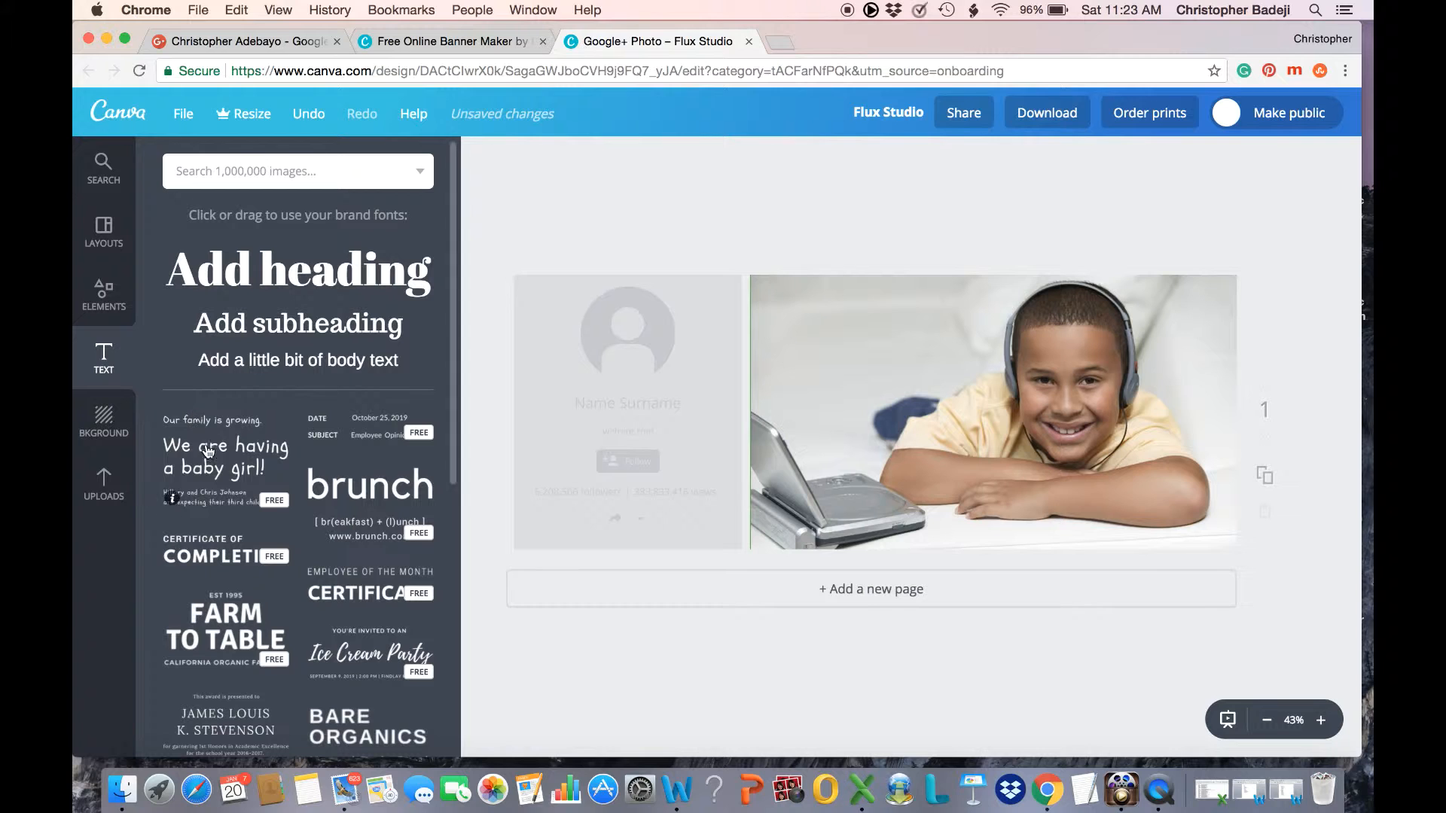
left_click_drag(271, 331, 994, 422)
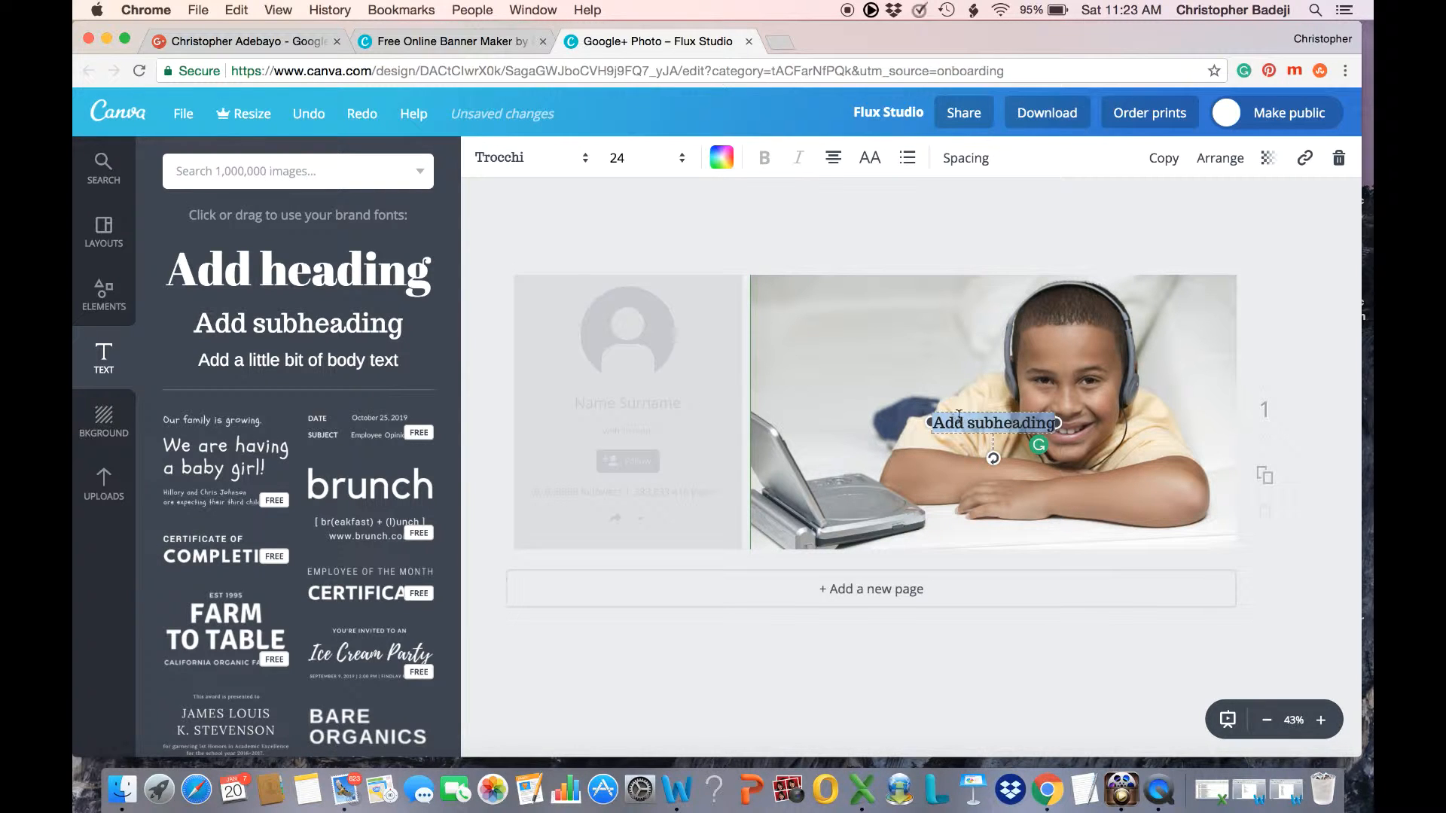
left_click(933, 424)
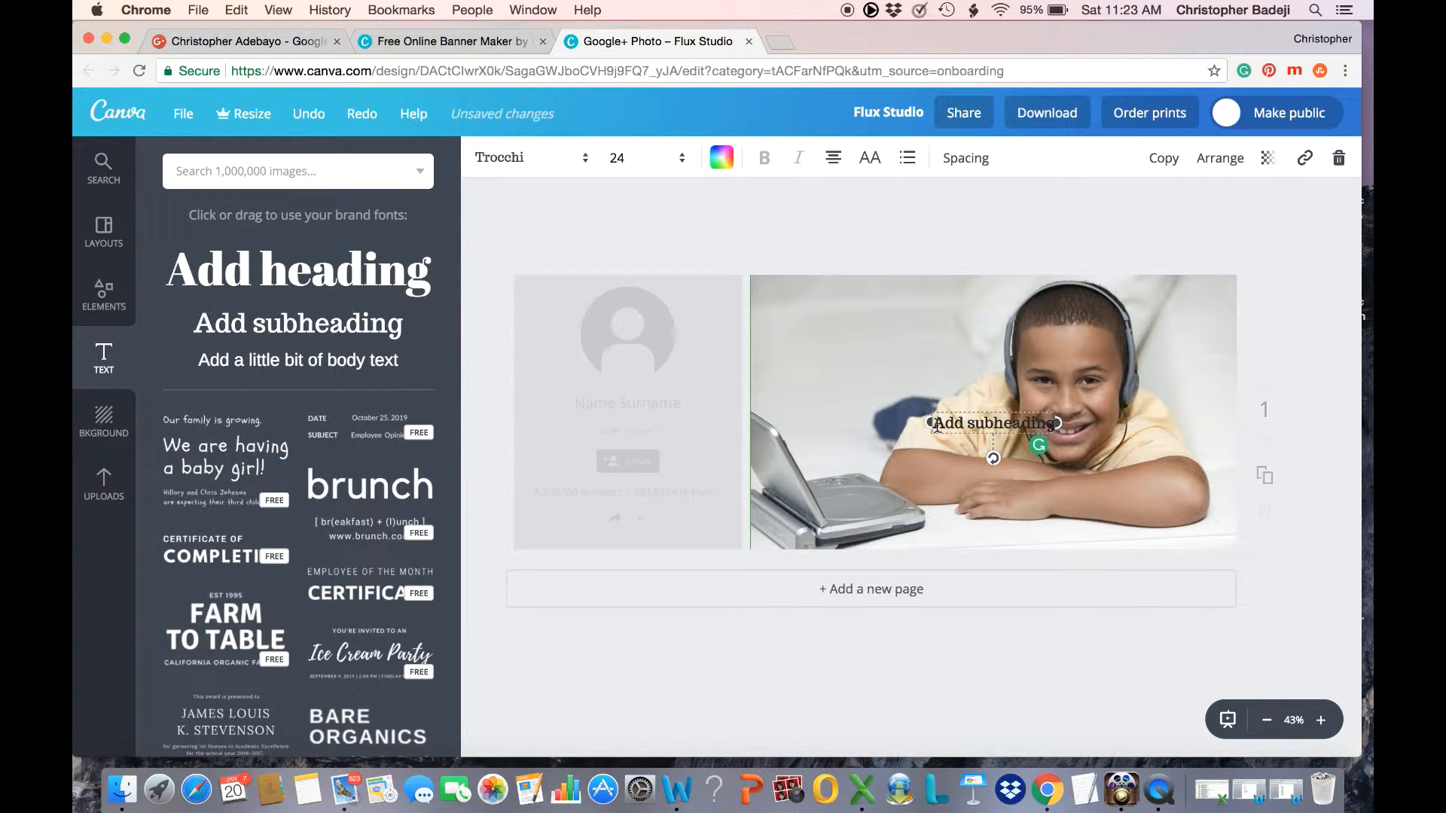
left_click_drag(934, 424, 1054, 426)
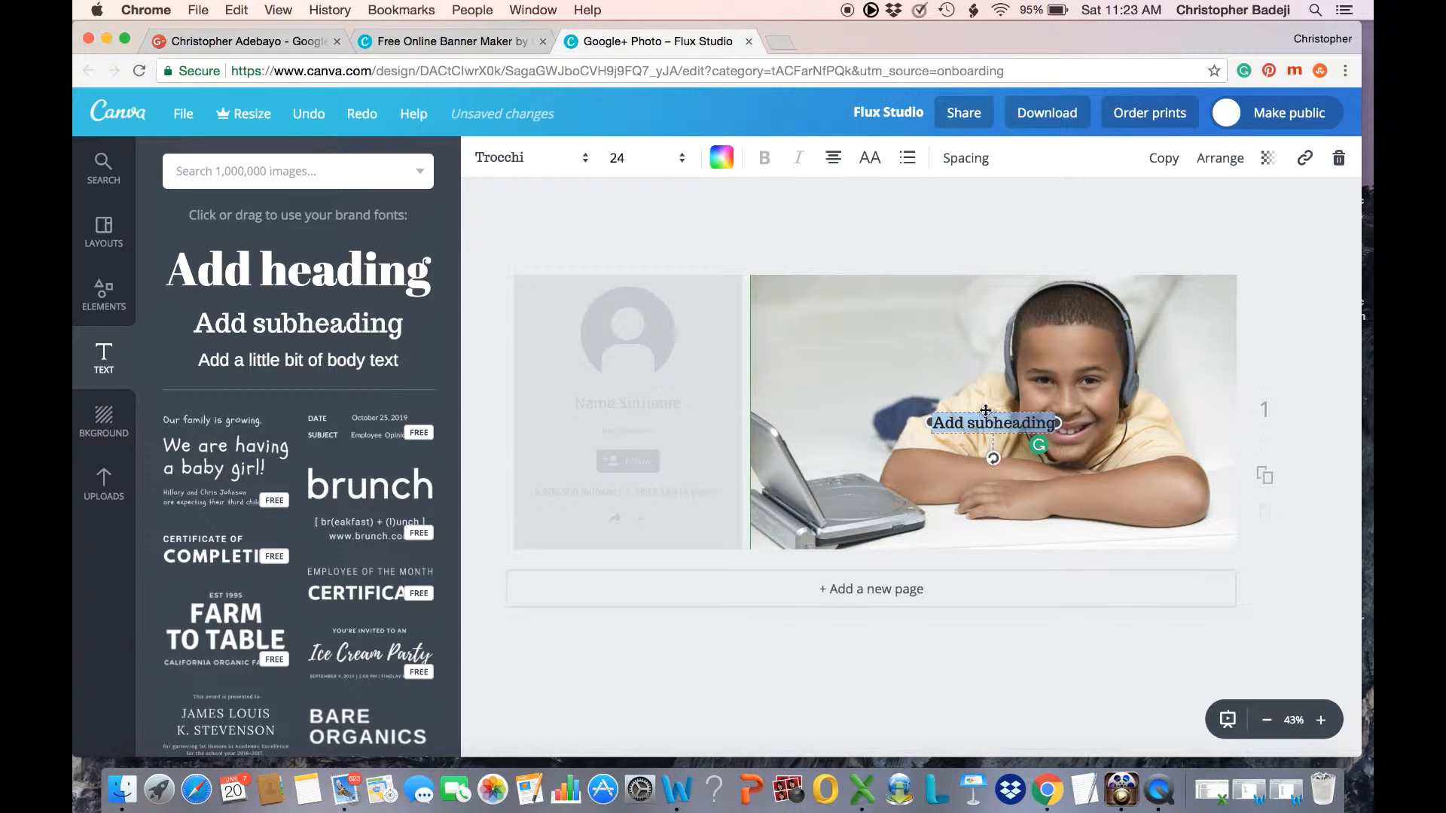
left_click_drag(984, 410, 830, 320)
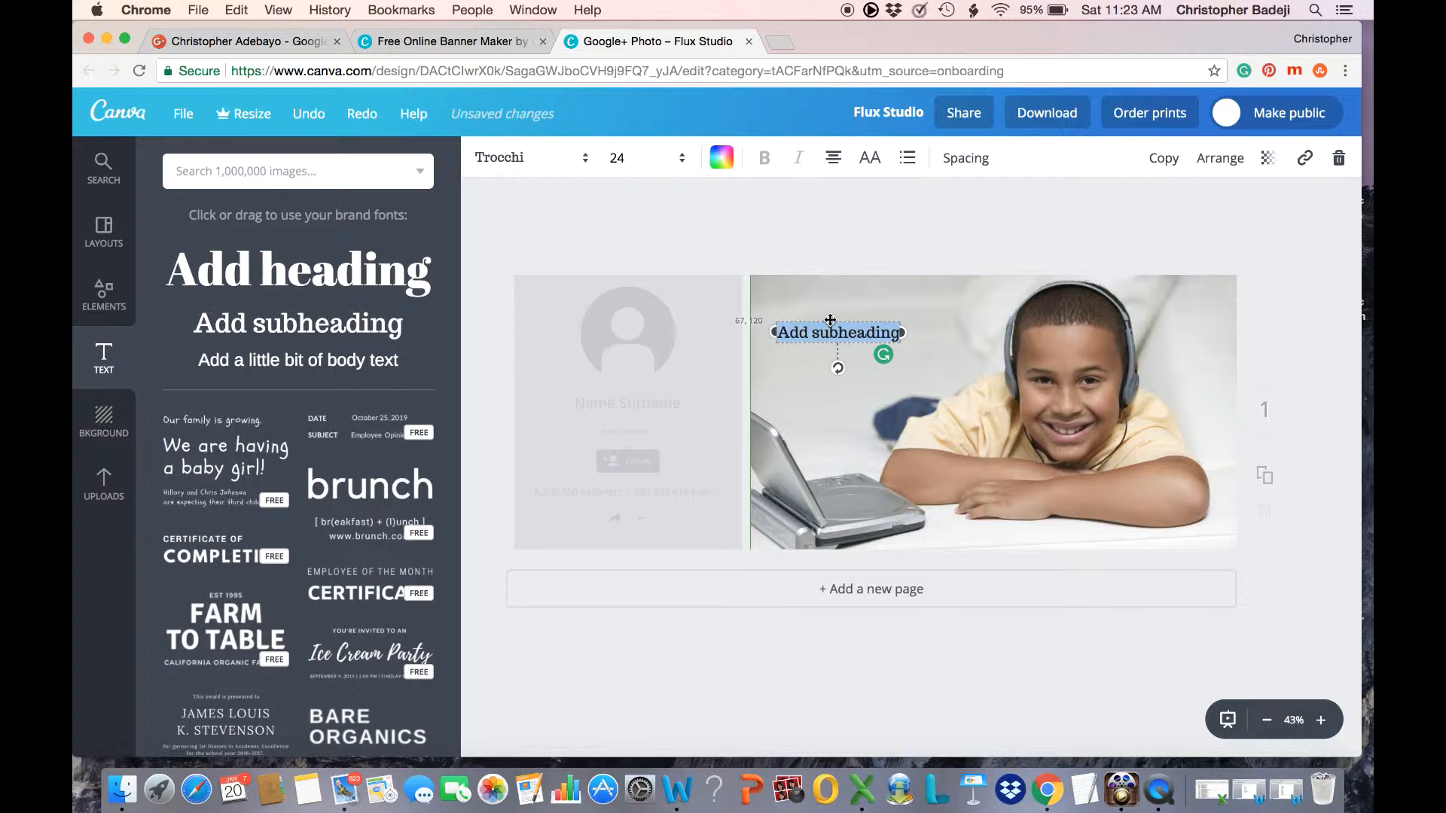
left_click(721, 164)
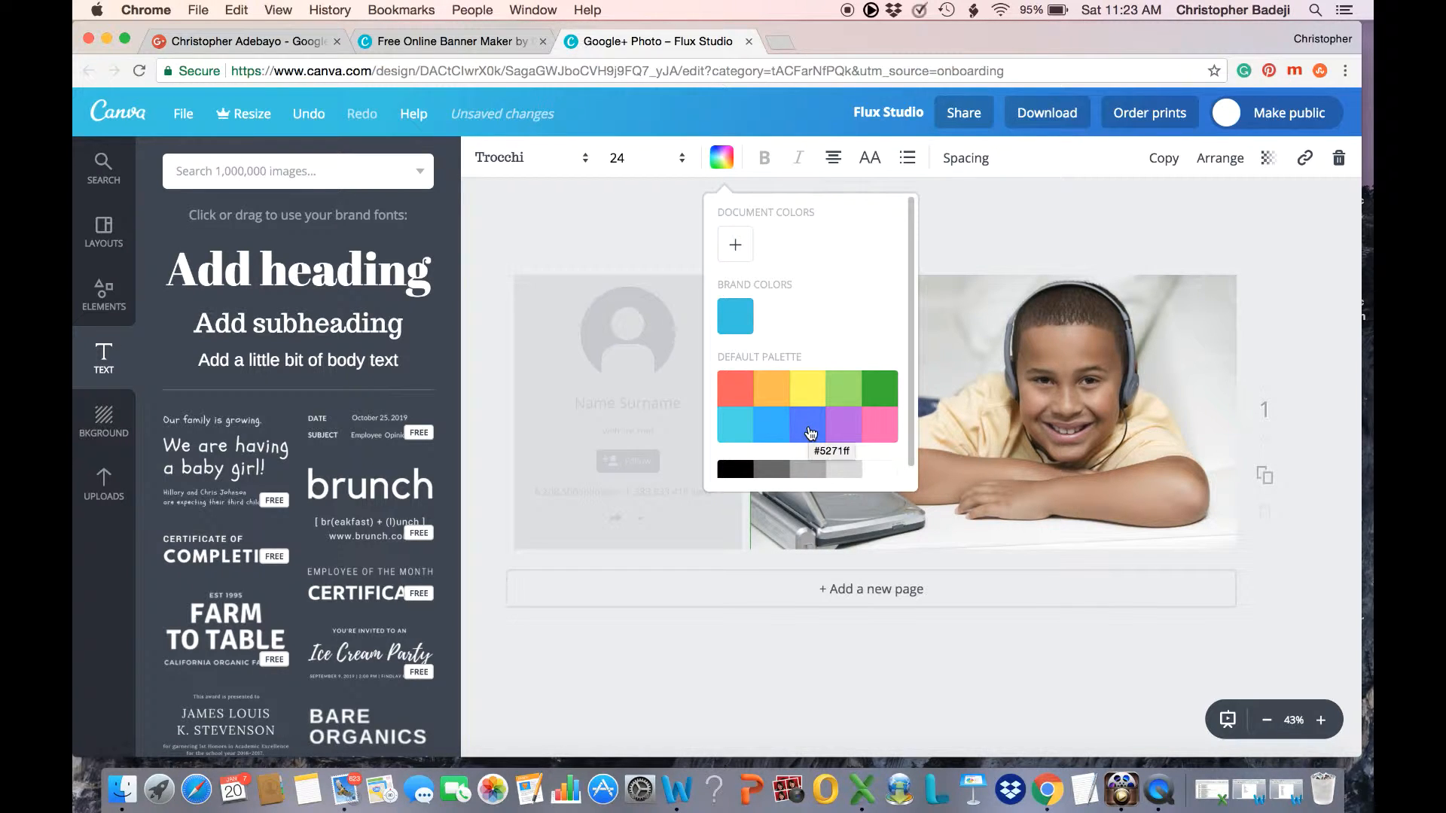
left_click(738, 472)
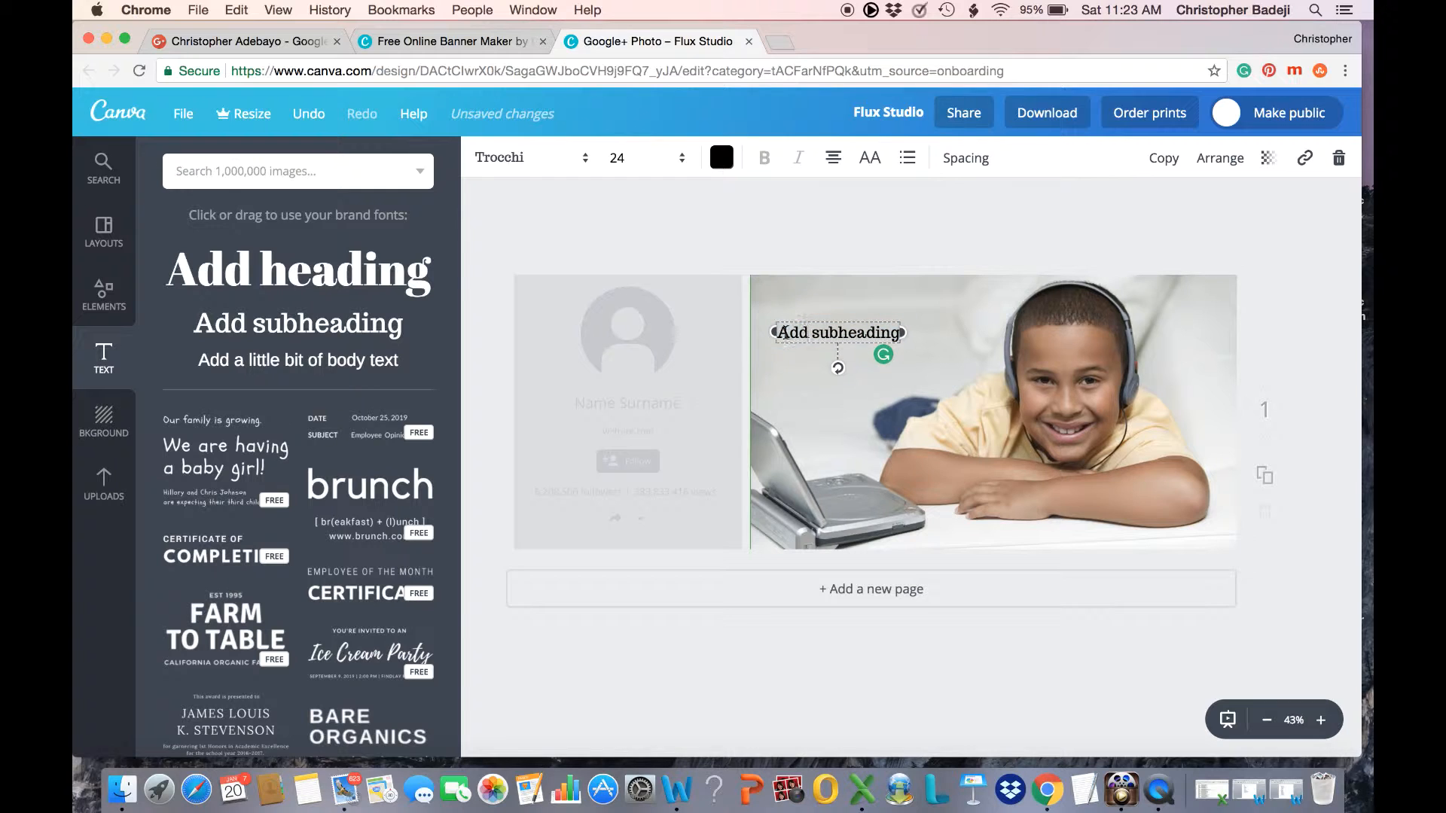
Replace the subheading text with "This is my Google Plus Profile Page" and widen its text box toward the boy's headphones.
left_click_drag(775, 332, 909, 338)
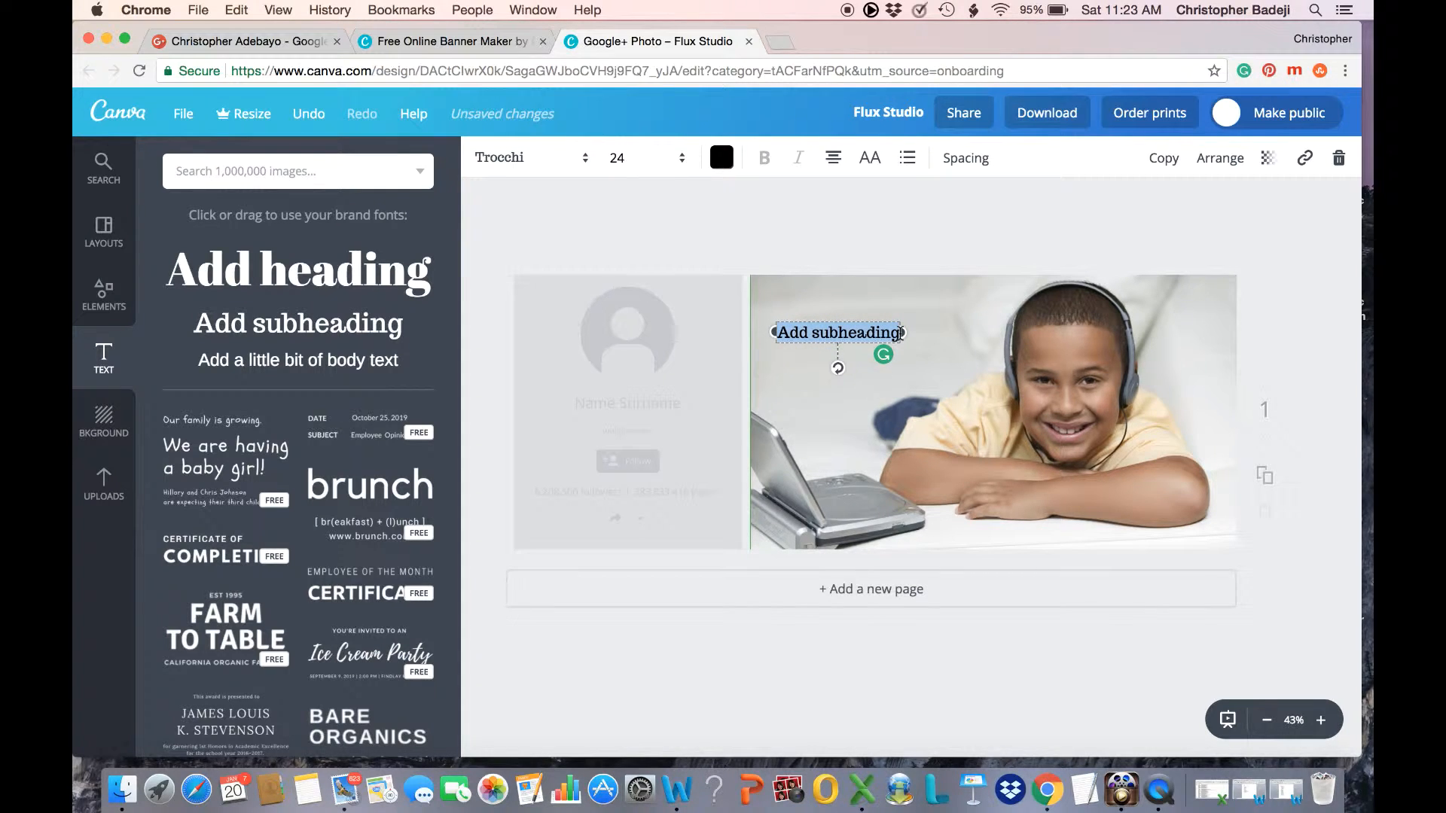
key("BackSpace")
type("This ")
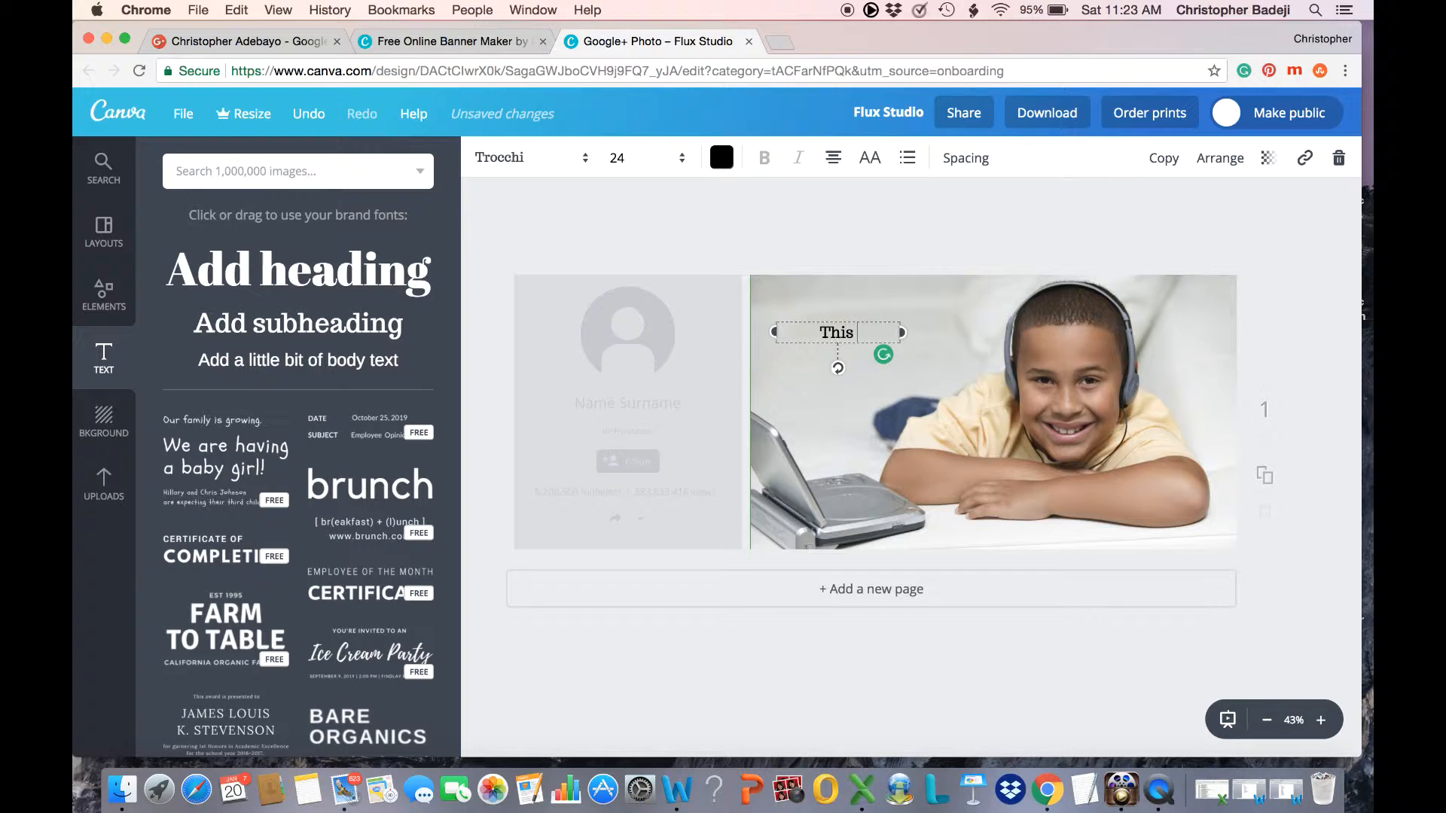
type("is my Google")
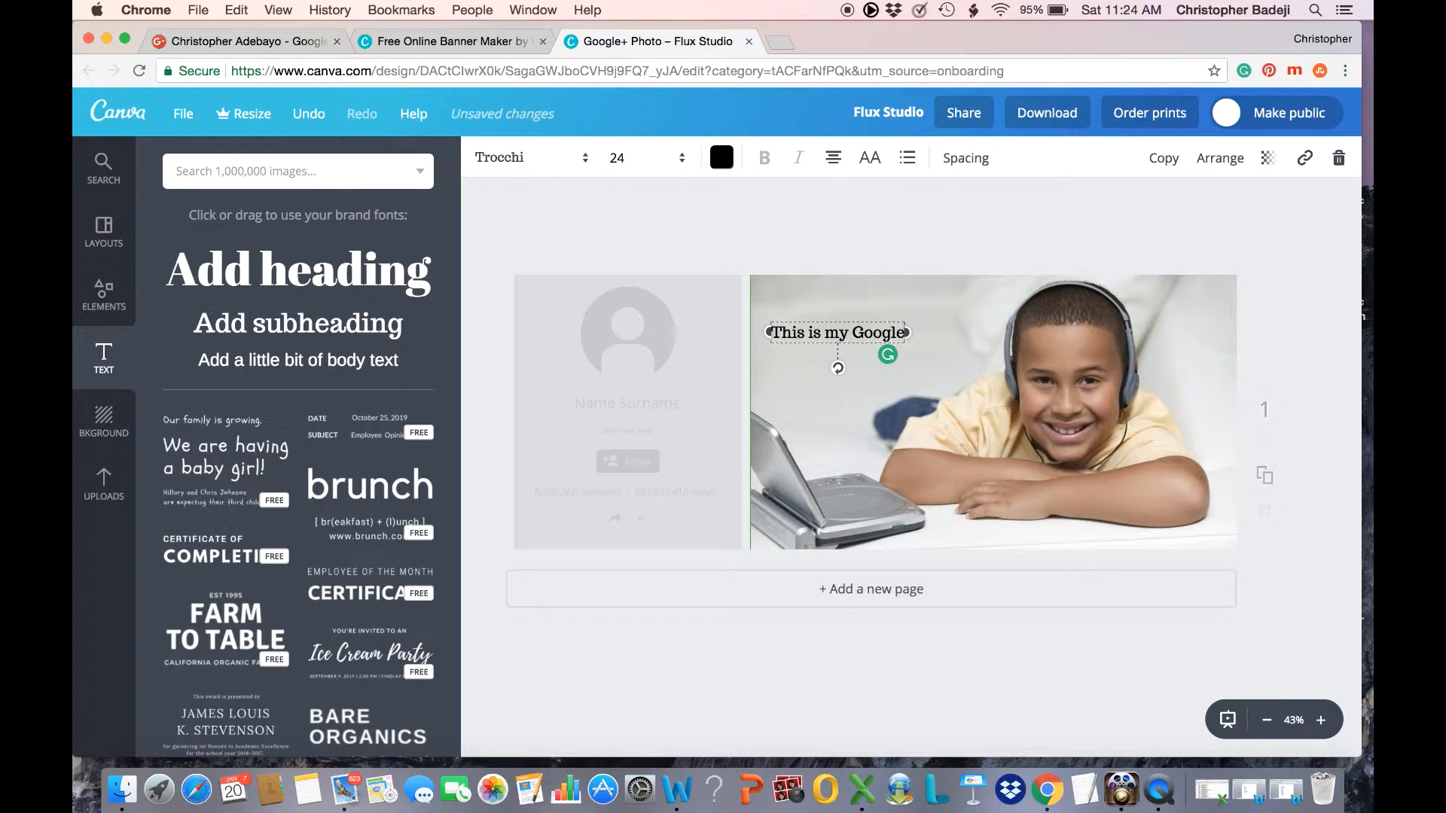
type(" Plus")
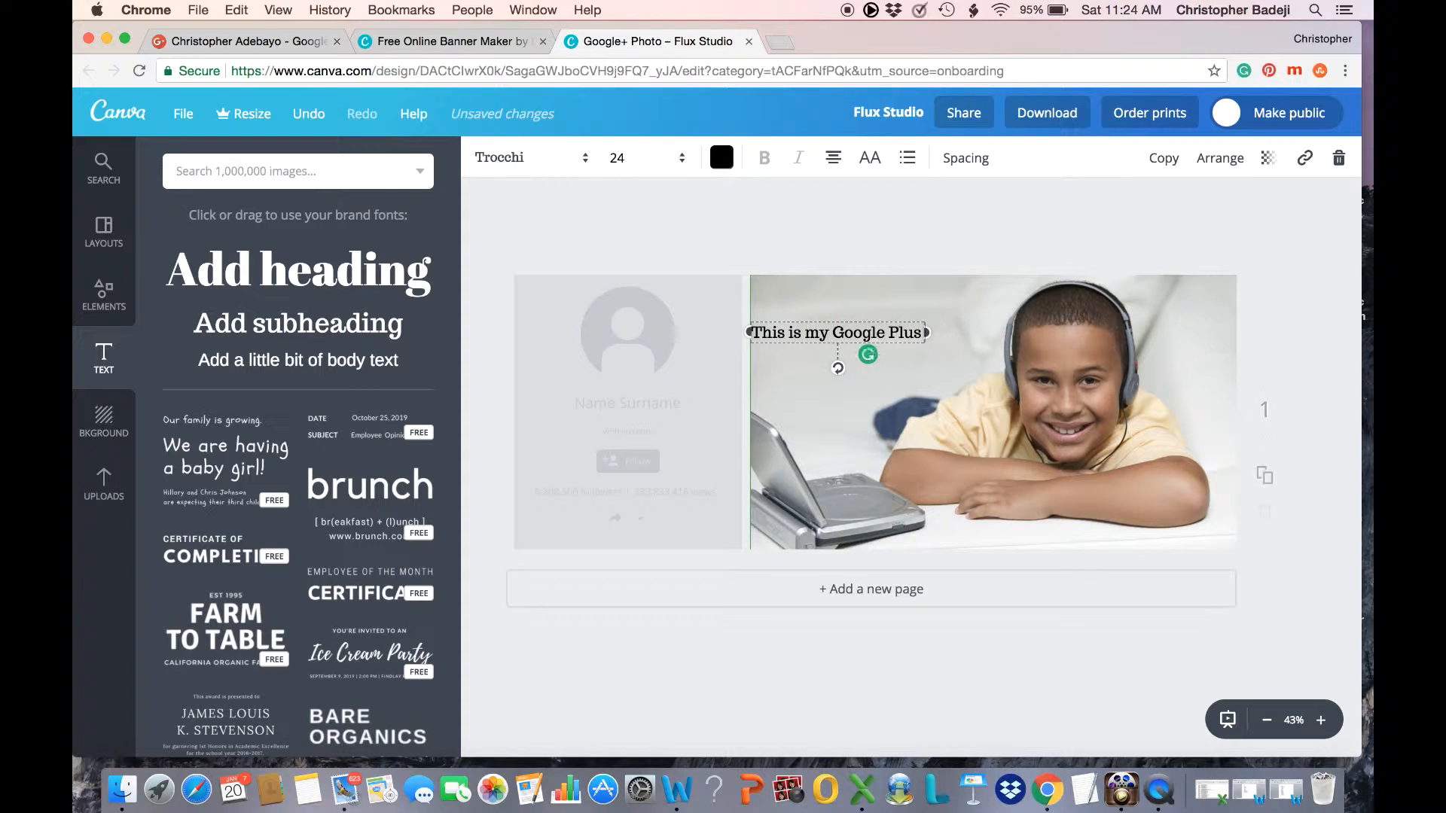
type(" Profile")
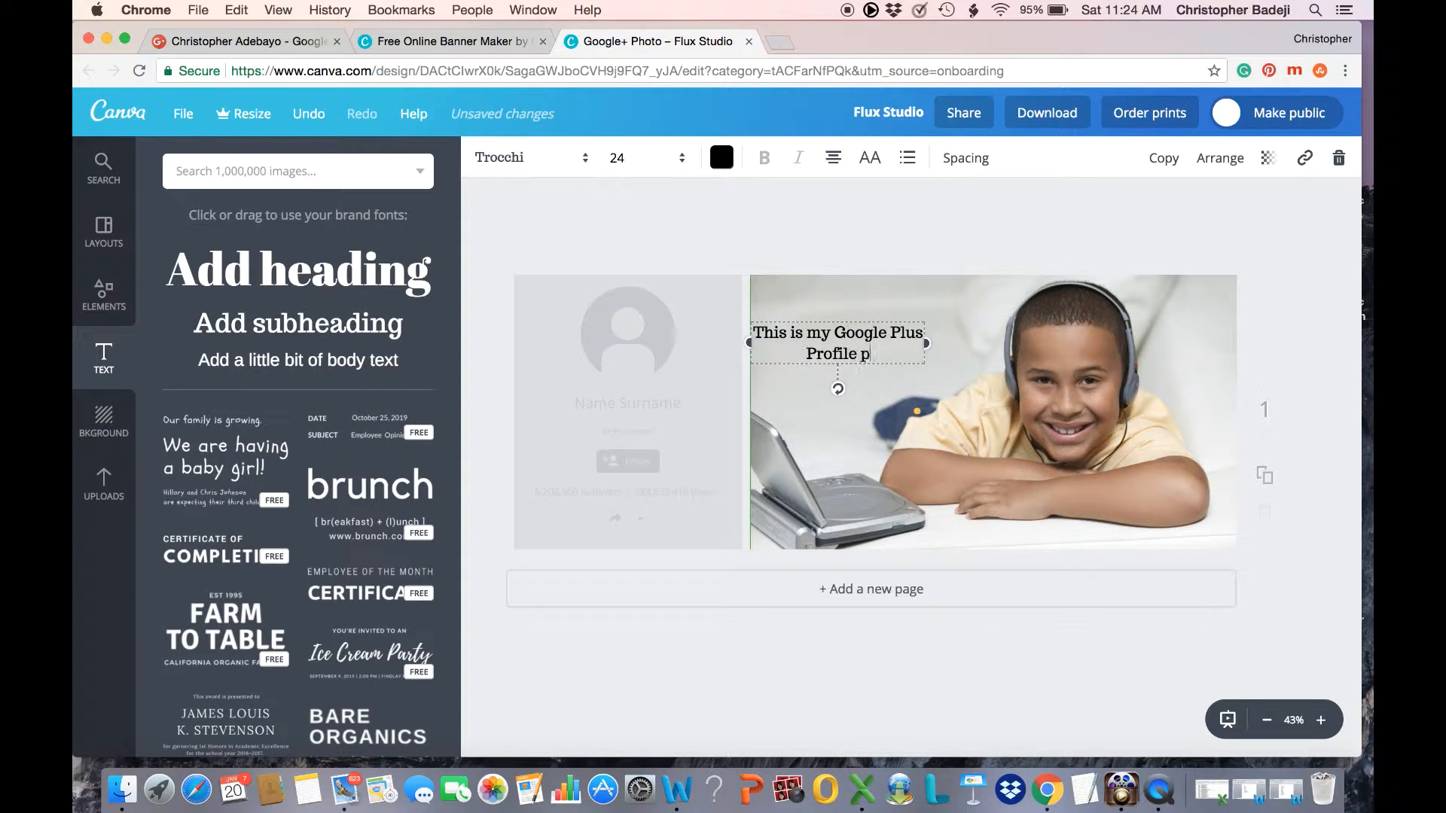
type(" Page")
left_click_drag(927, 343, 989, 339)
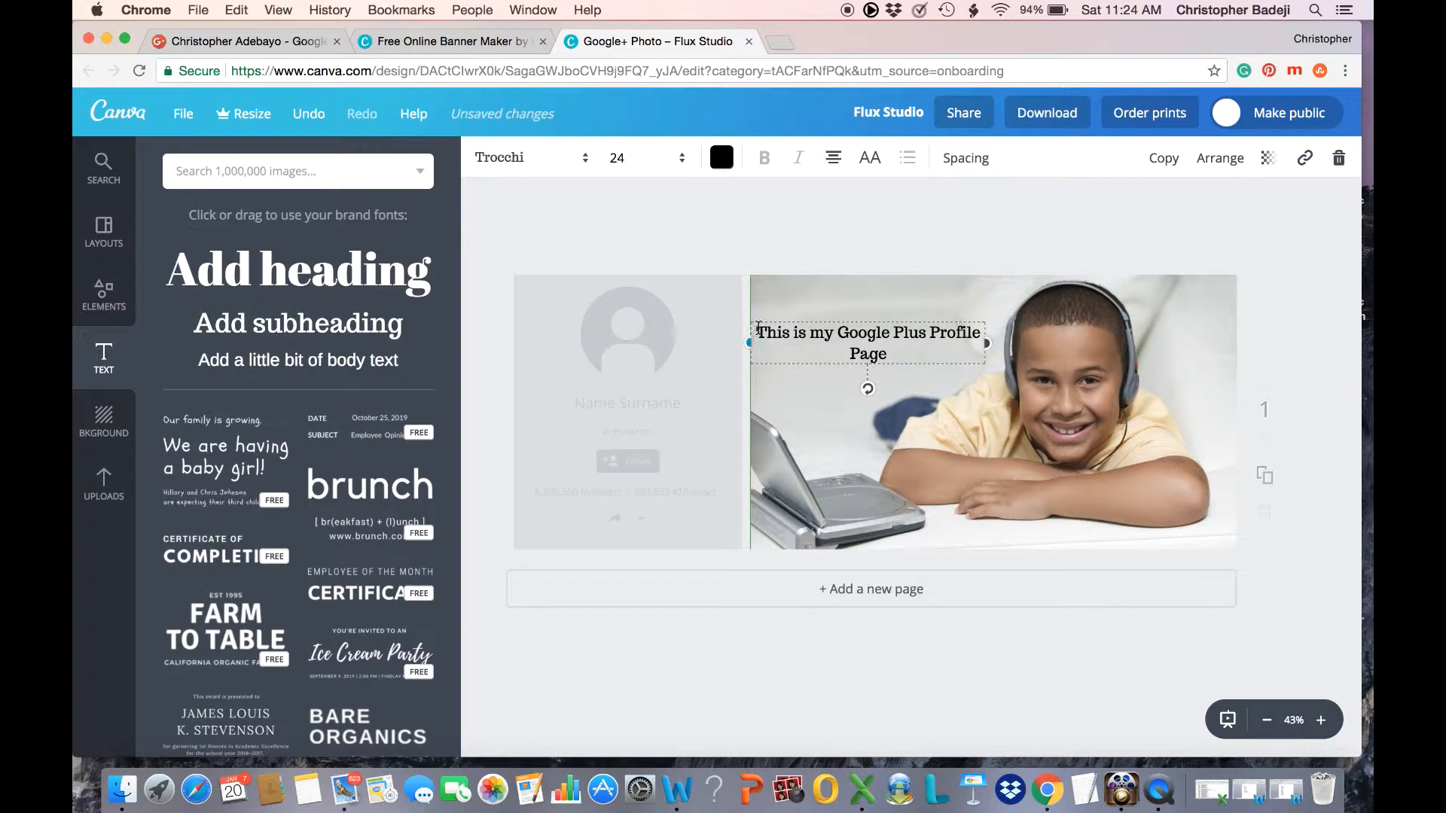
Set the whole caption's font size to 36 and move it into the photo's upper-left corner.
left_click_drag(758, 328, 902, 343)
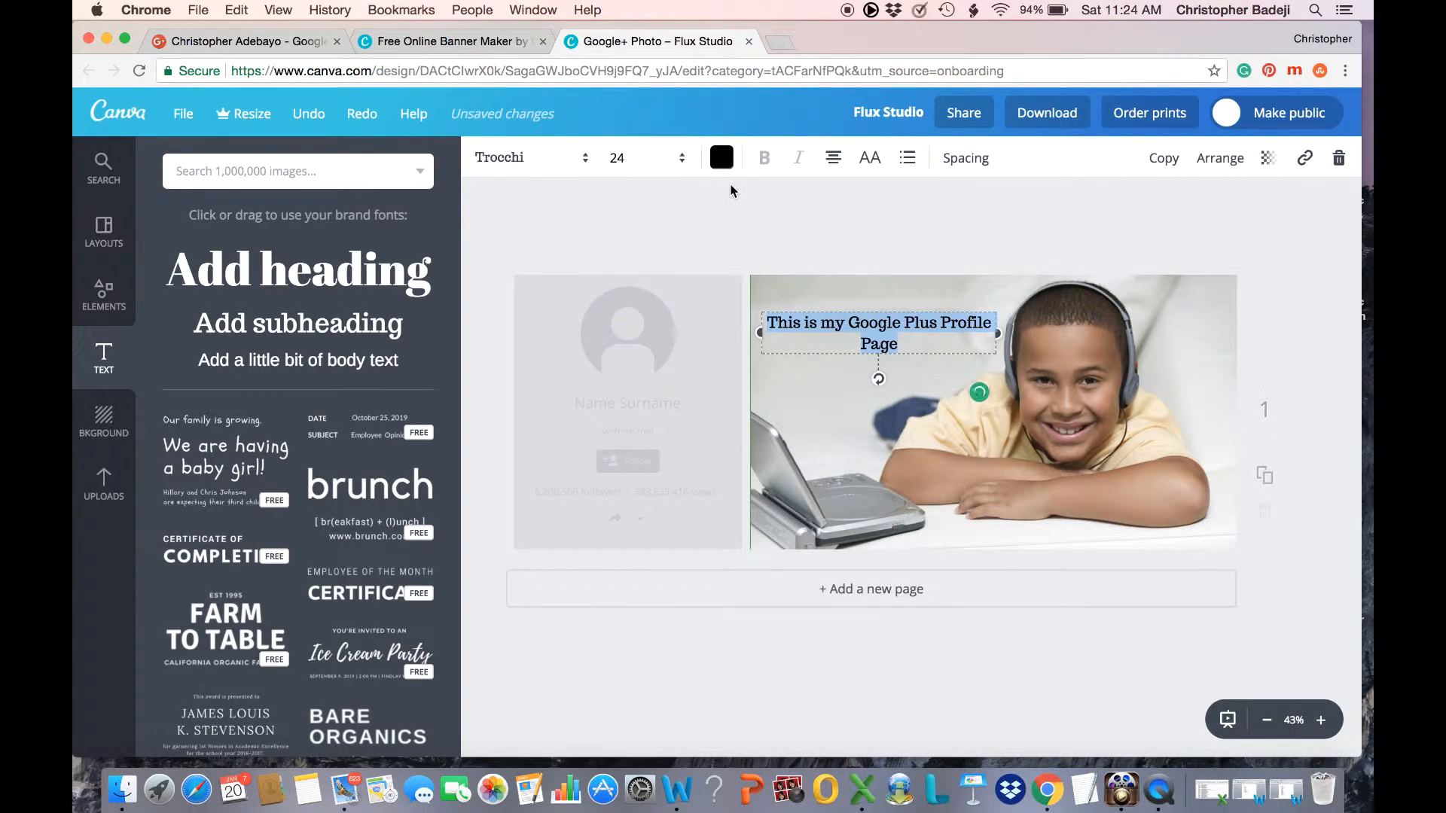
left_click(682, 167)
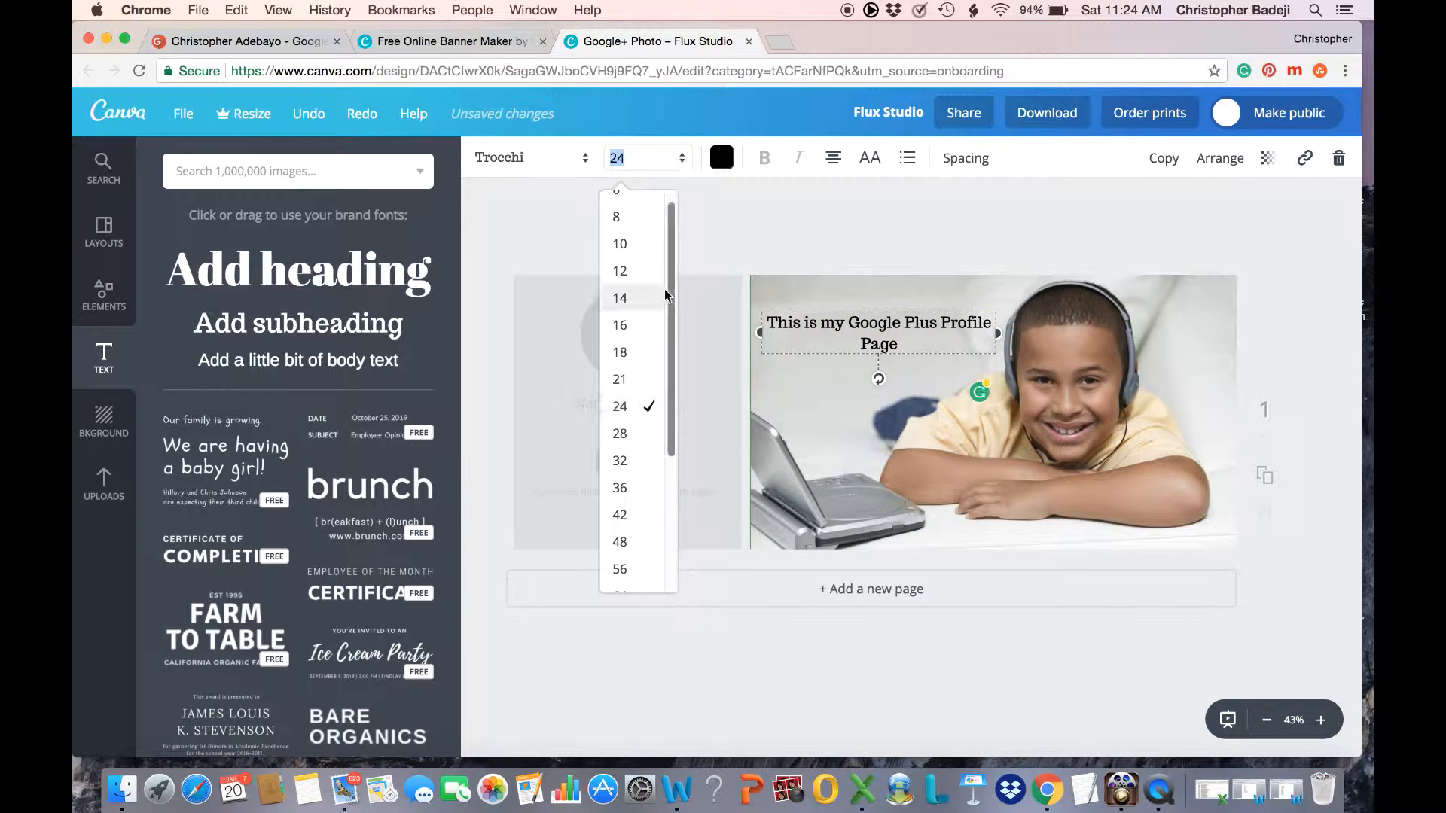
left_click(621, 489)
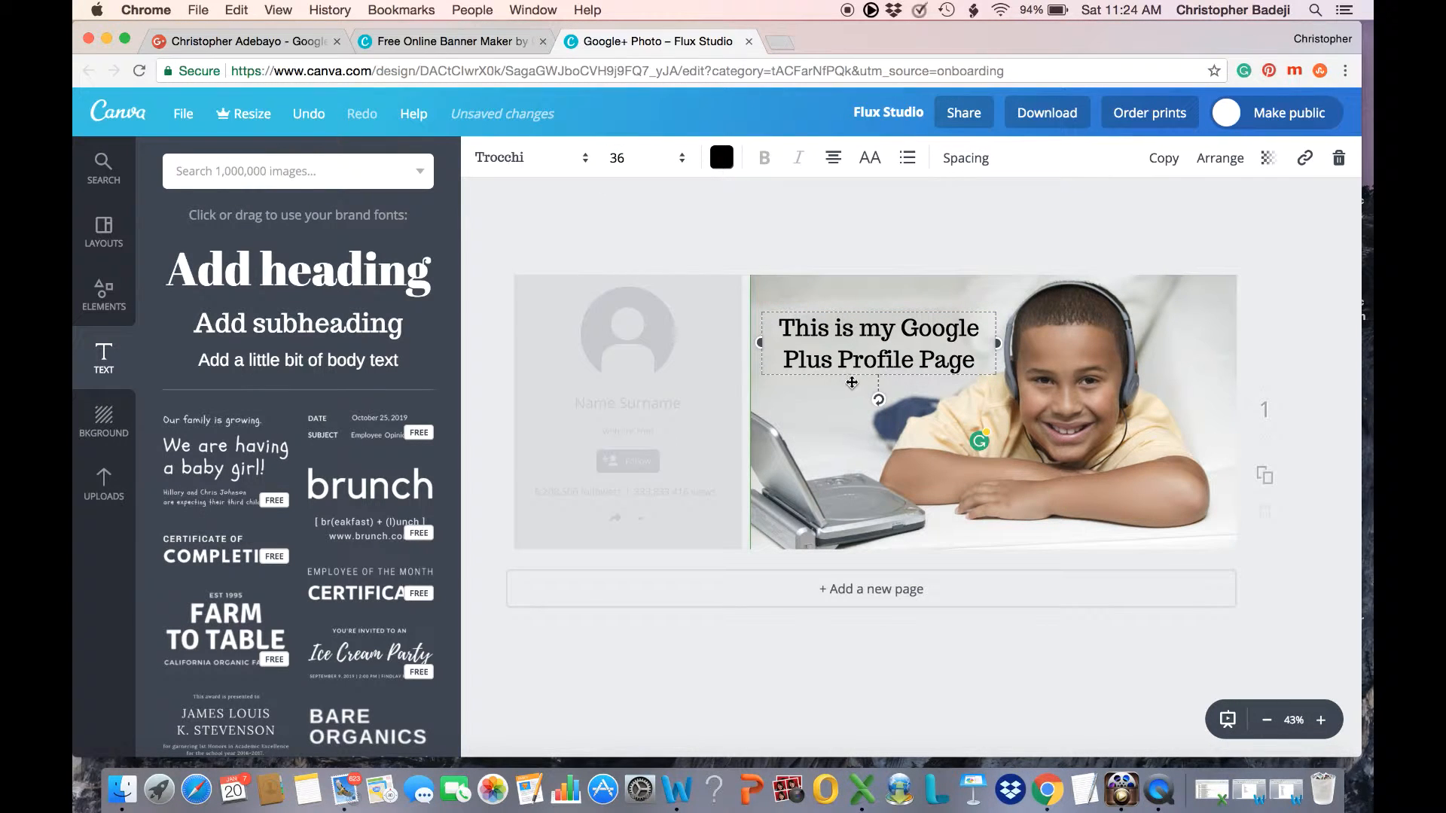
left_click_drag(855, 311, 846, 293)
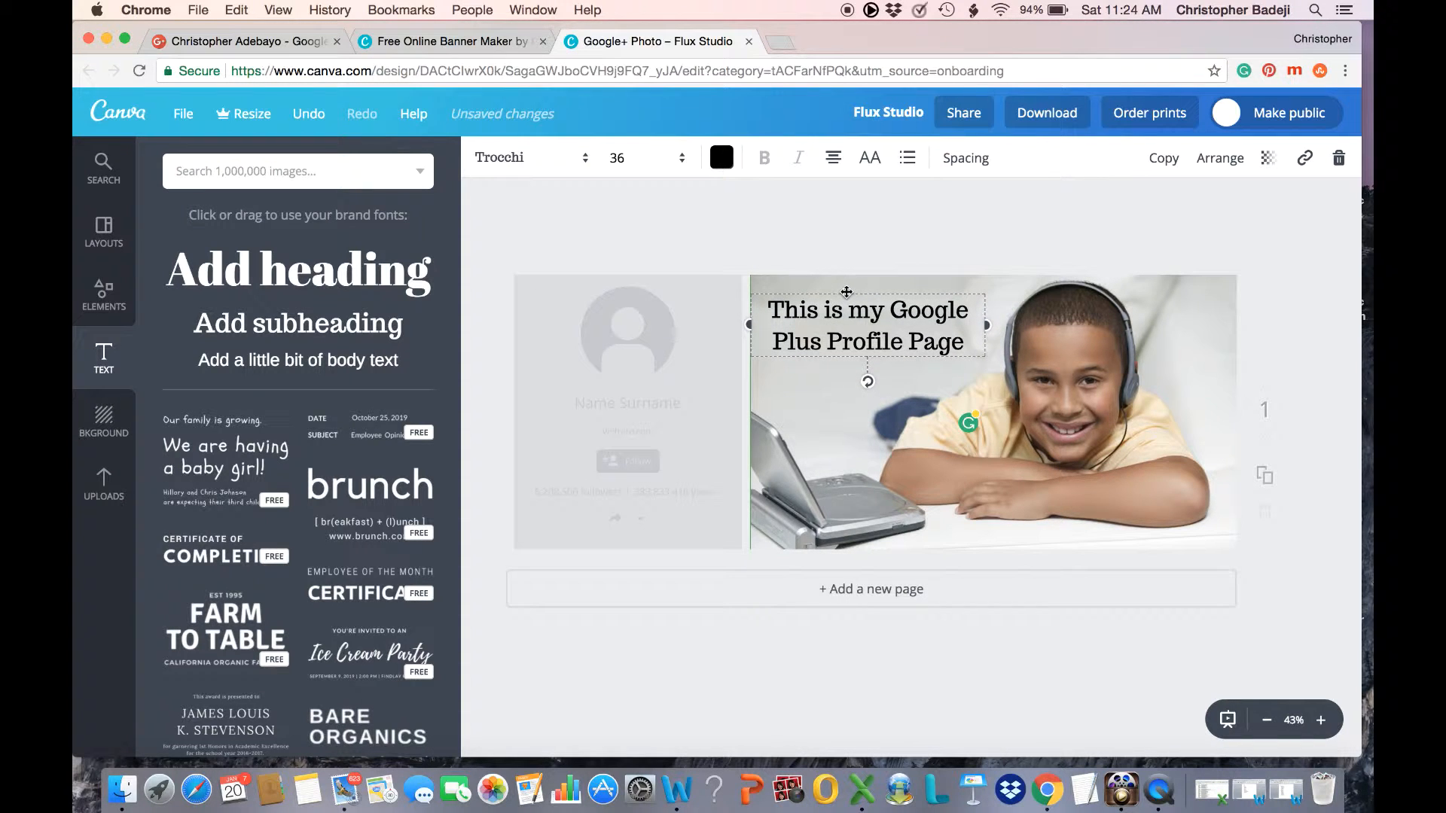
left_click(864, 393)
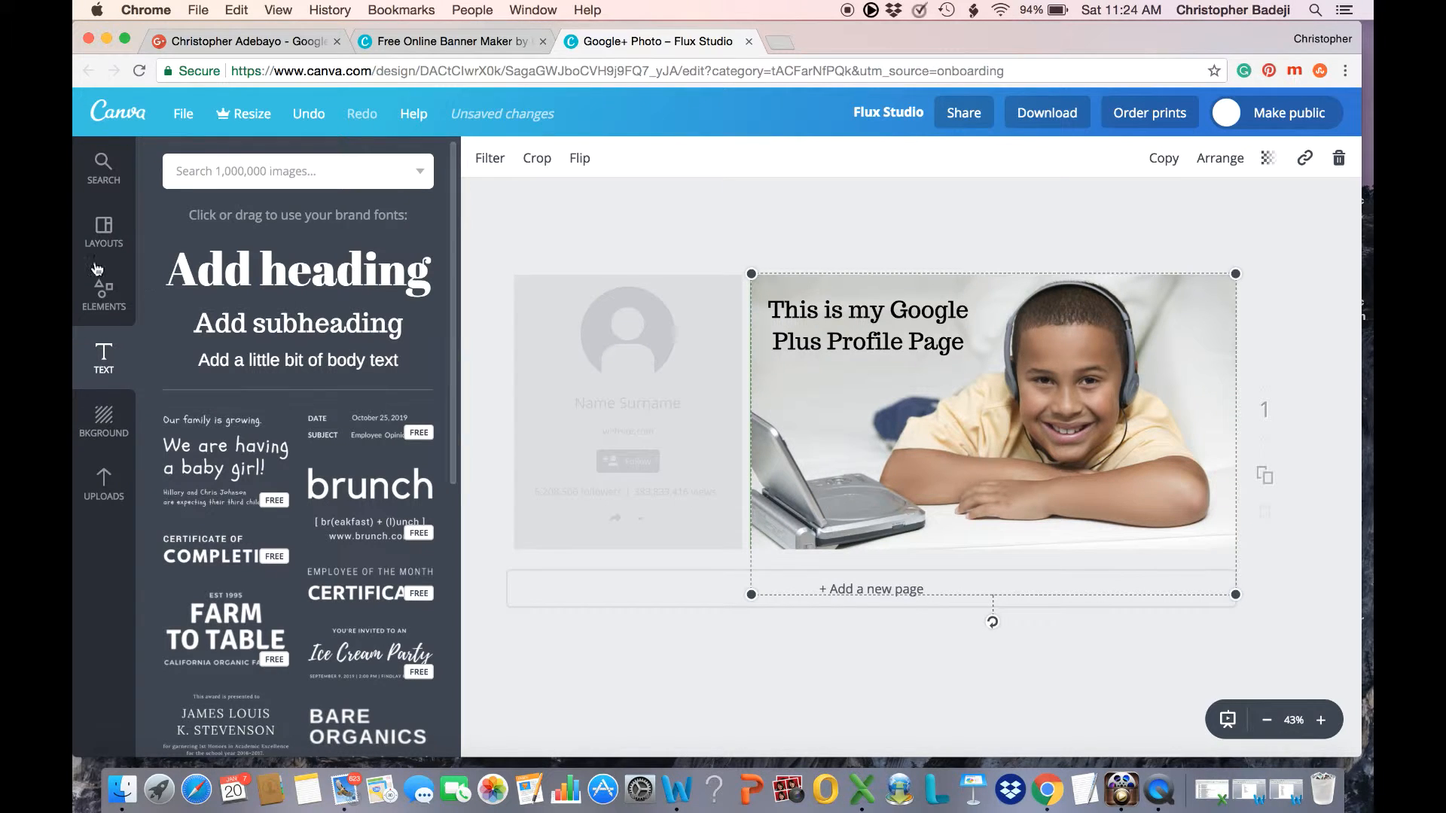
Save the design and download it as a PNG file.
left_click(107, 298)
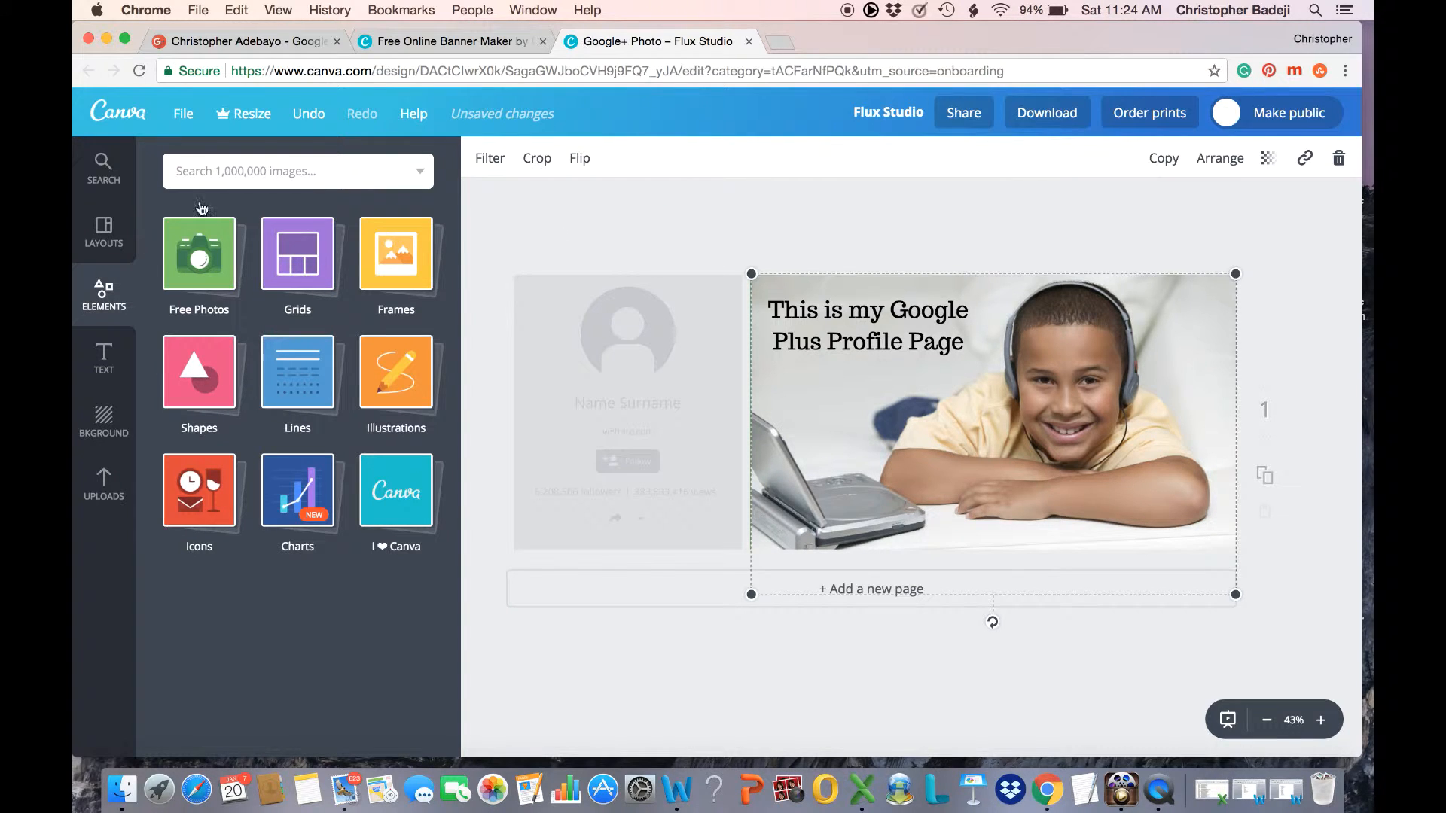
left_click(183, 114)
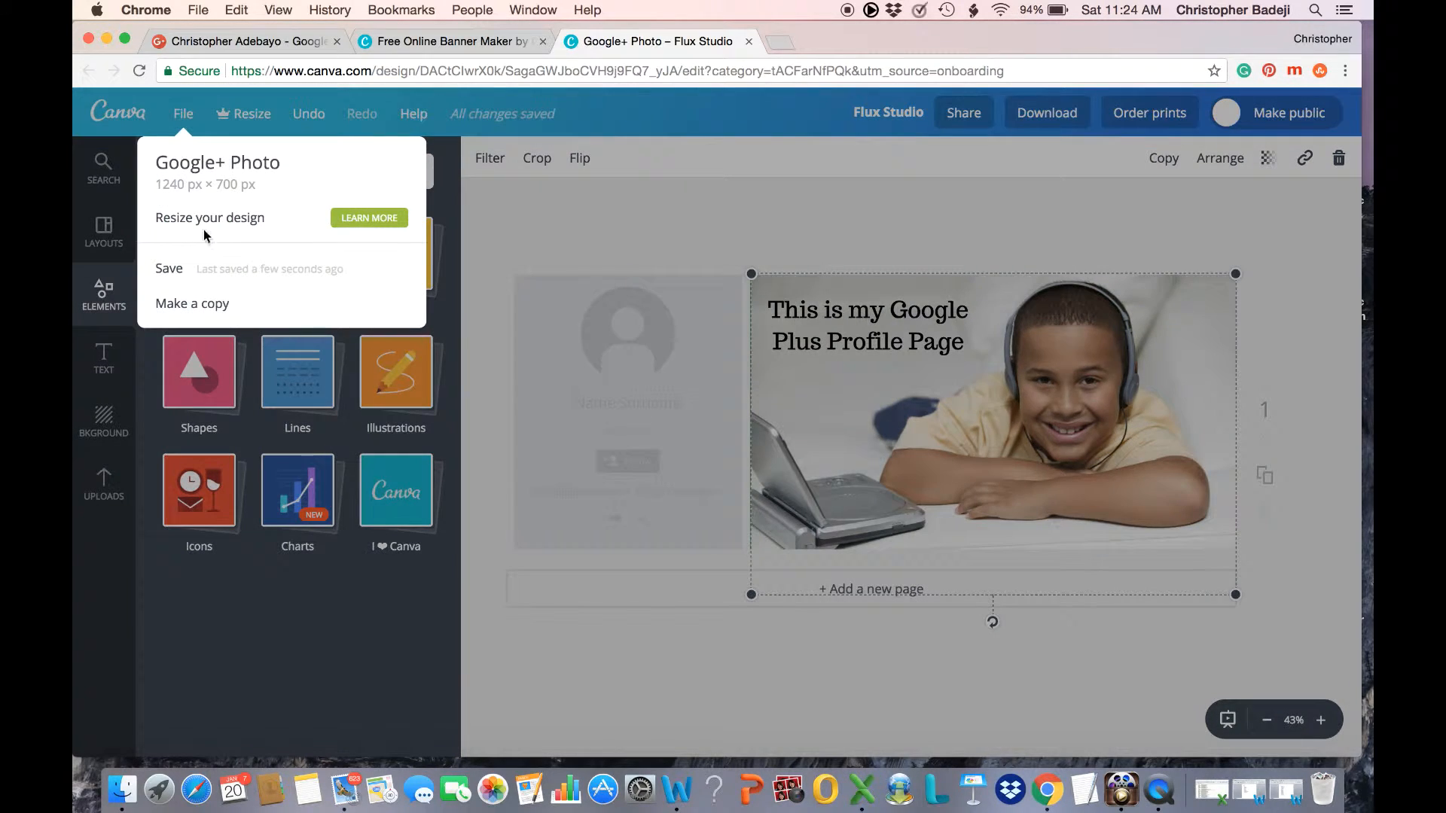
left_click(178, 264)
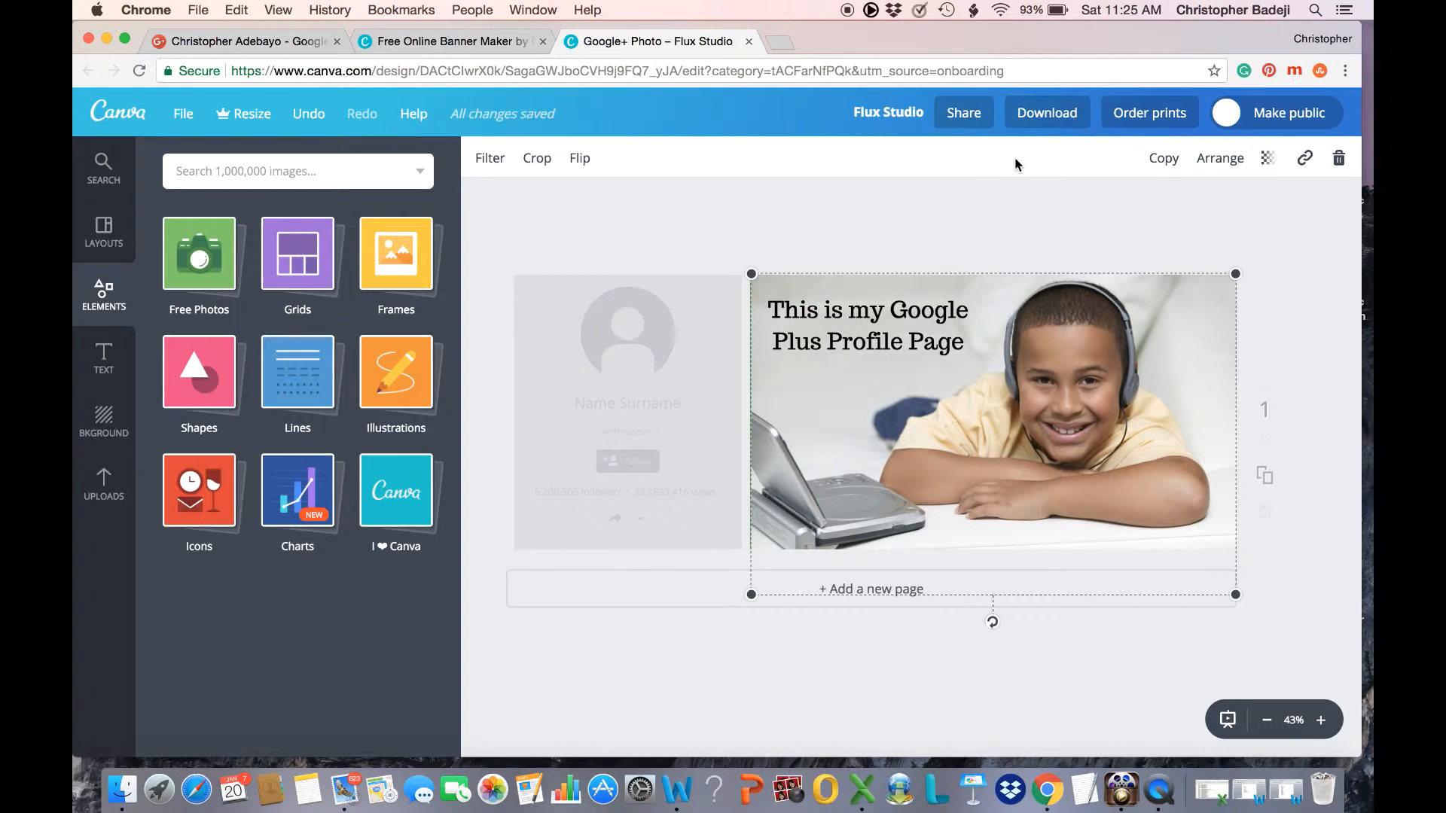
left_click(1050, 114)
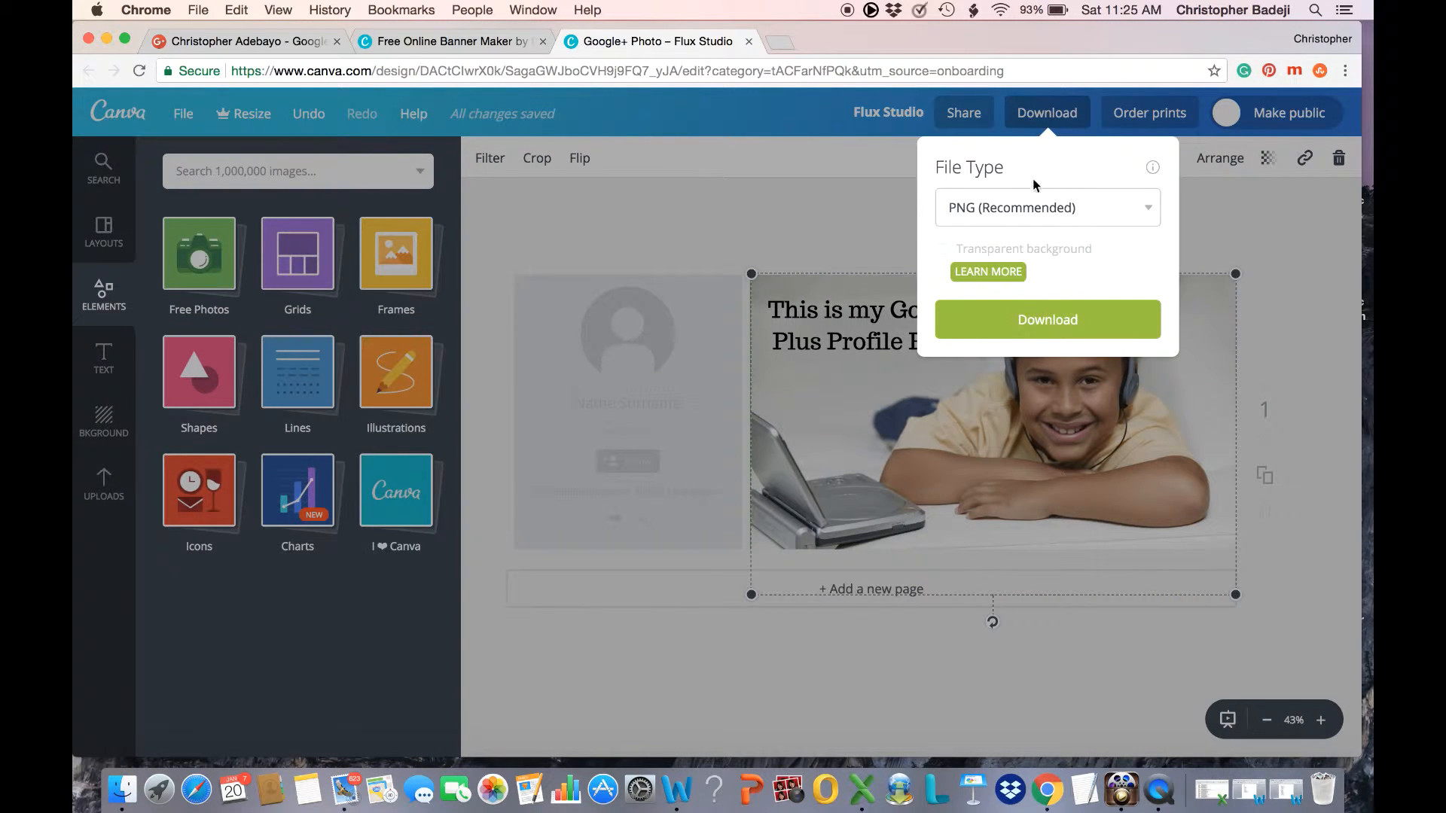
left_click(1046, 318)
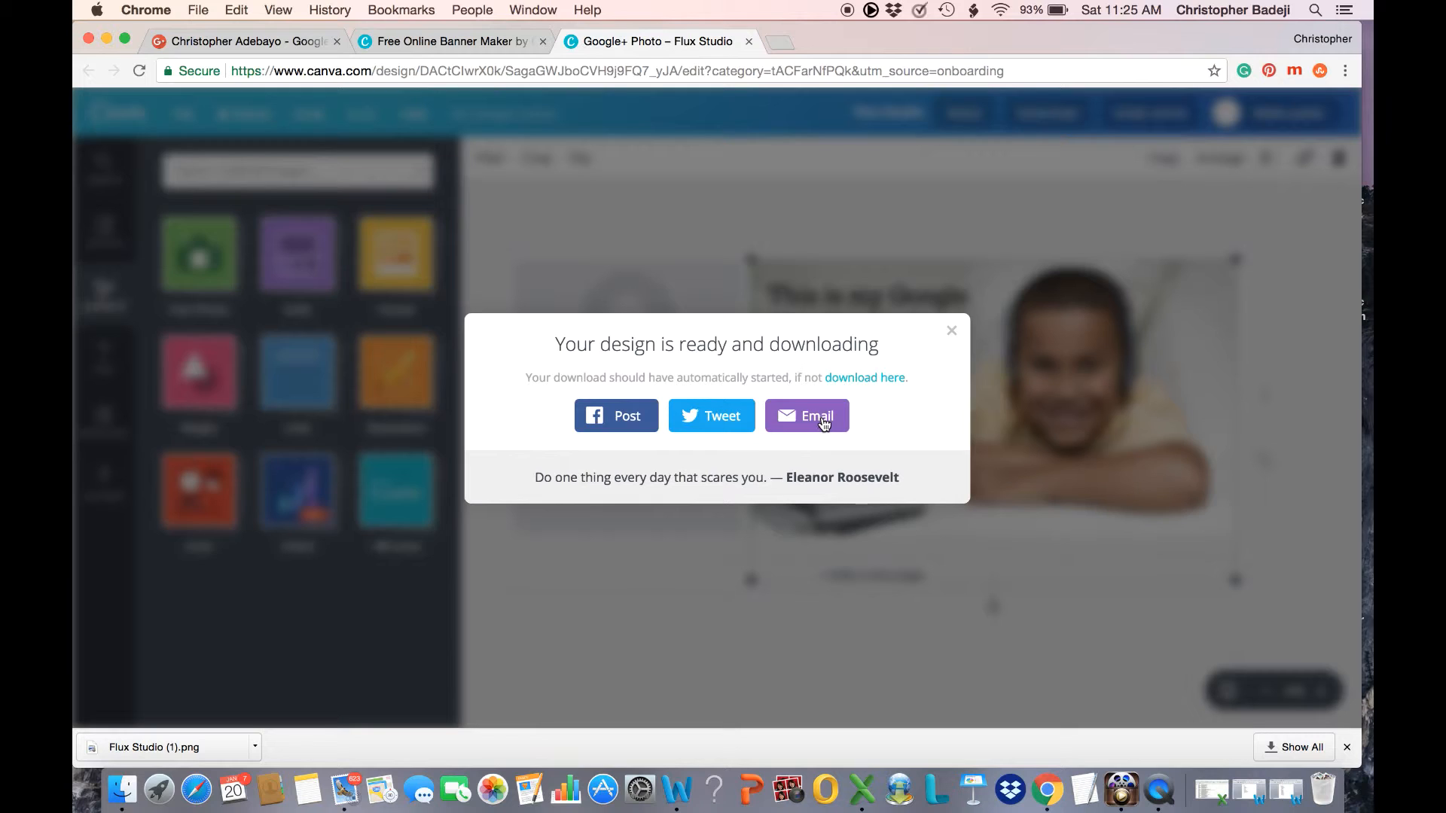
left_click(951, 334)
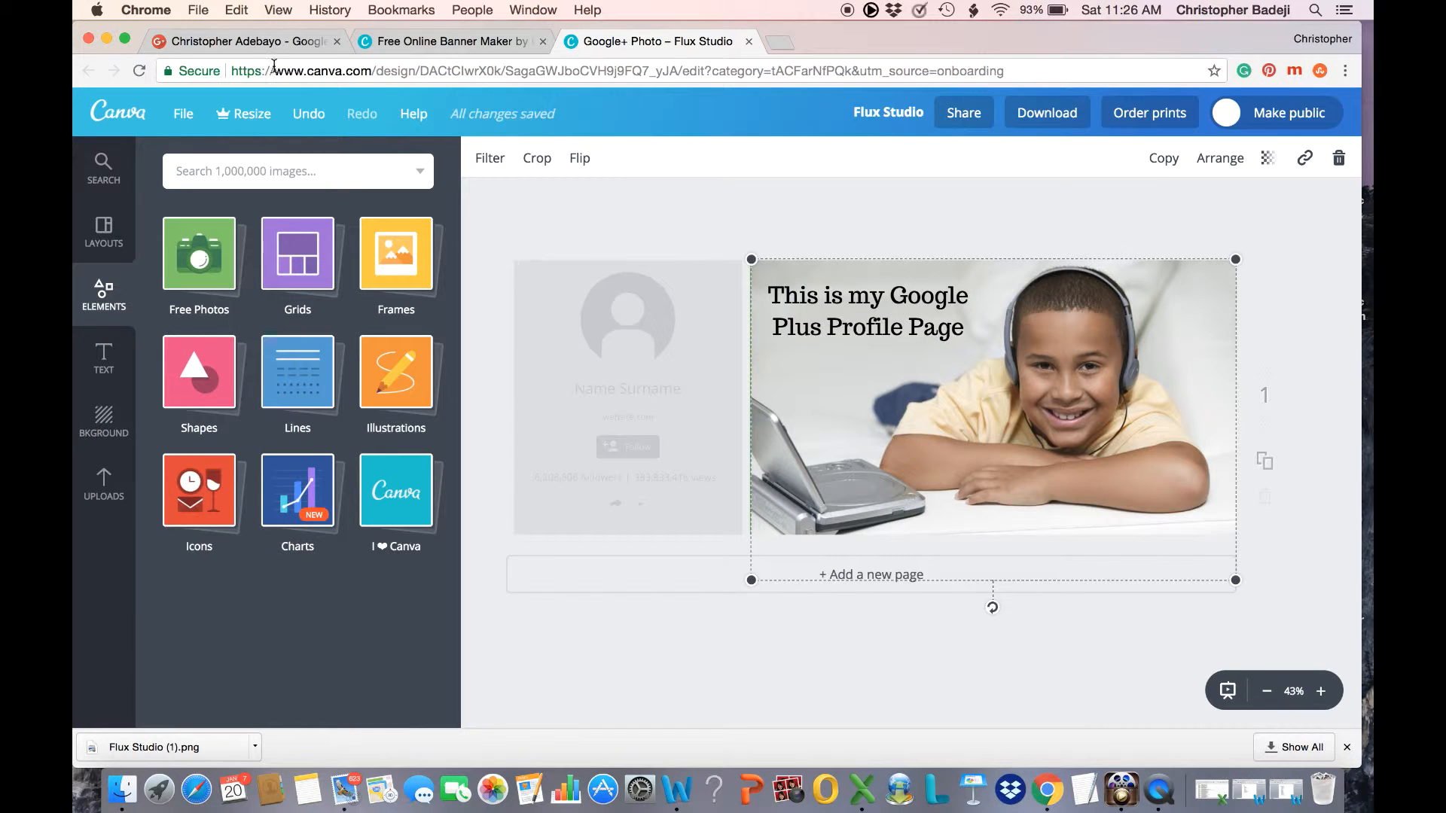
Switch to the Google+ profile page and start uploading a new cover photo from the profile editor.
left_click(246, 44)
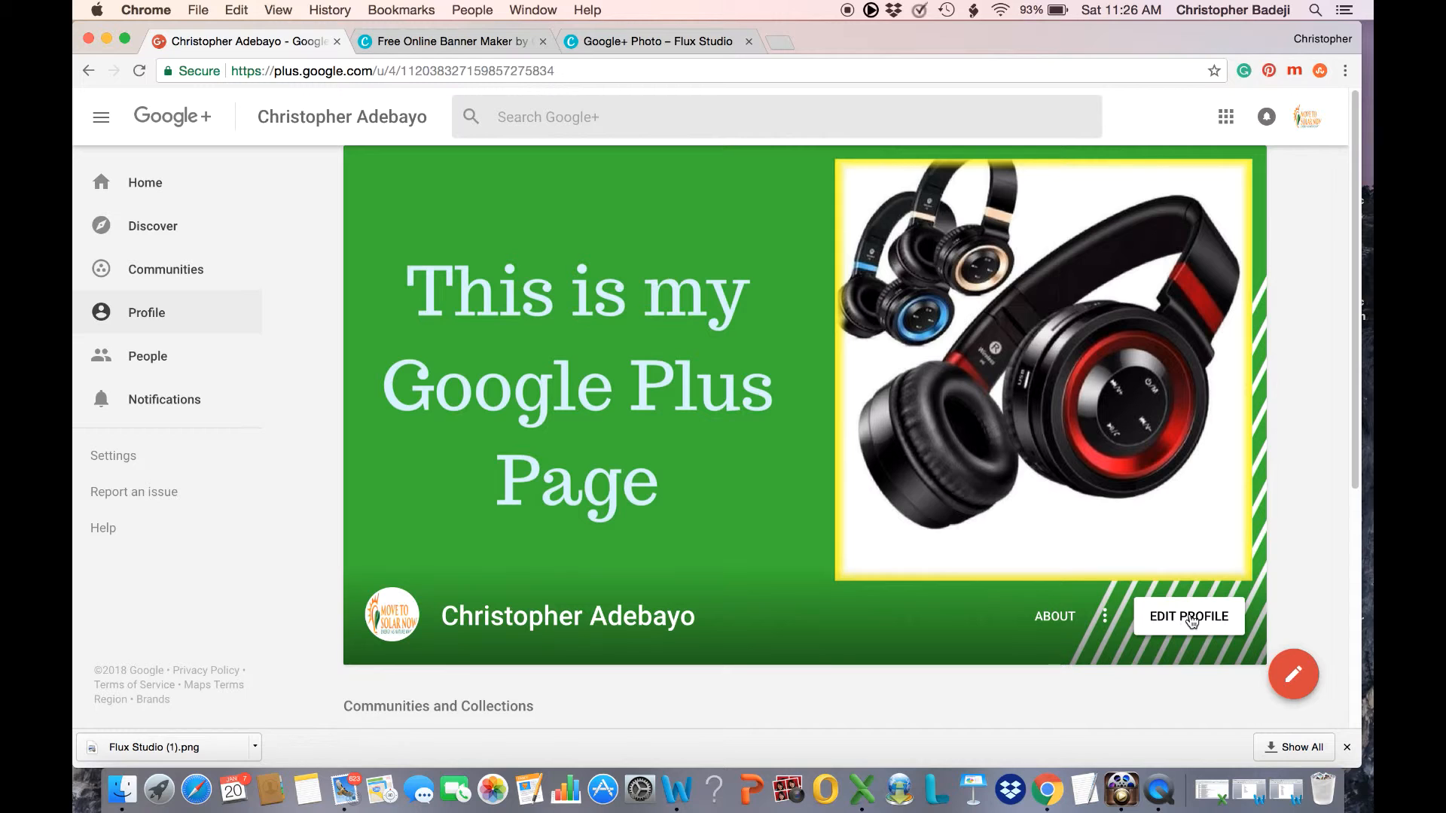
left_click(1190, 621)
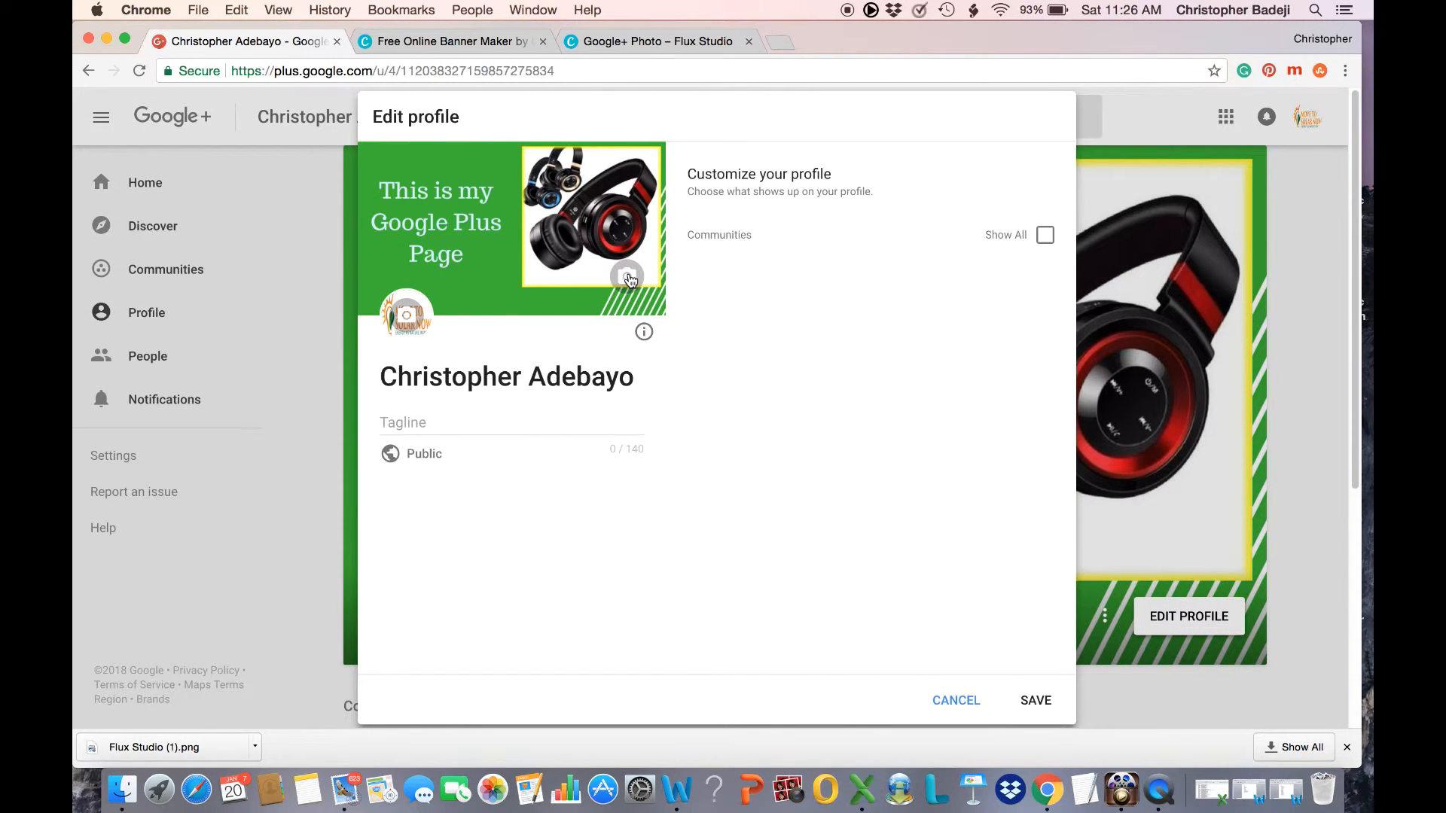
left_click(630, 277)
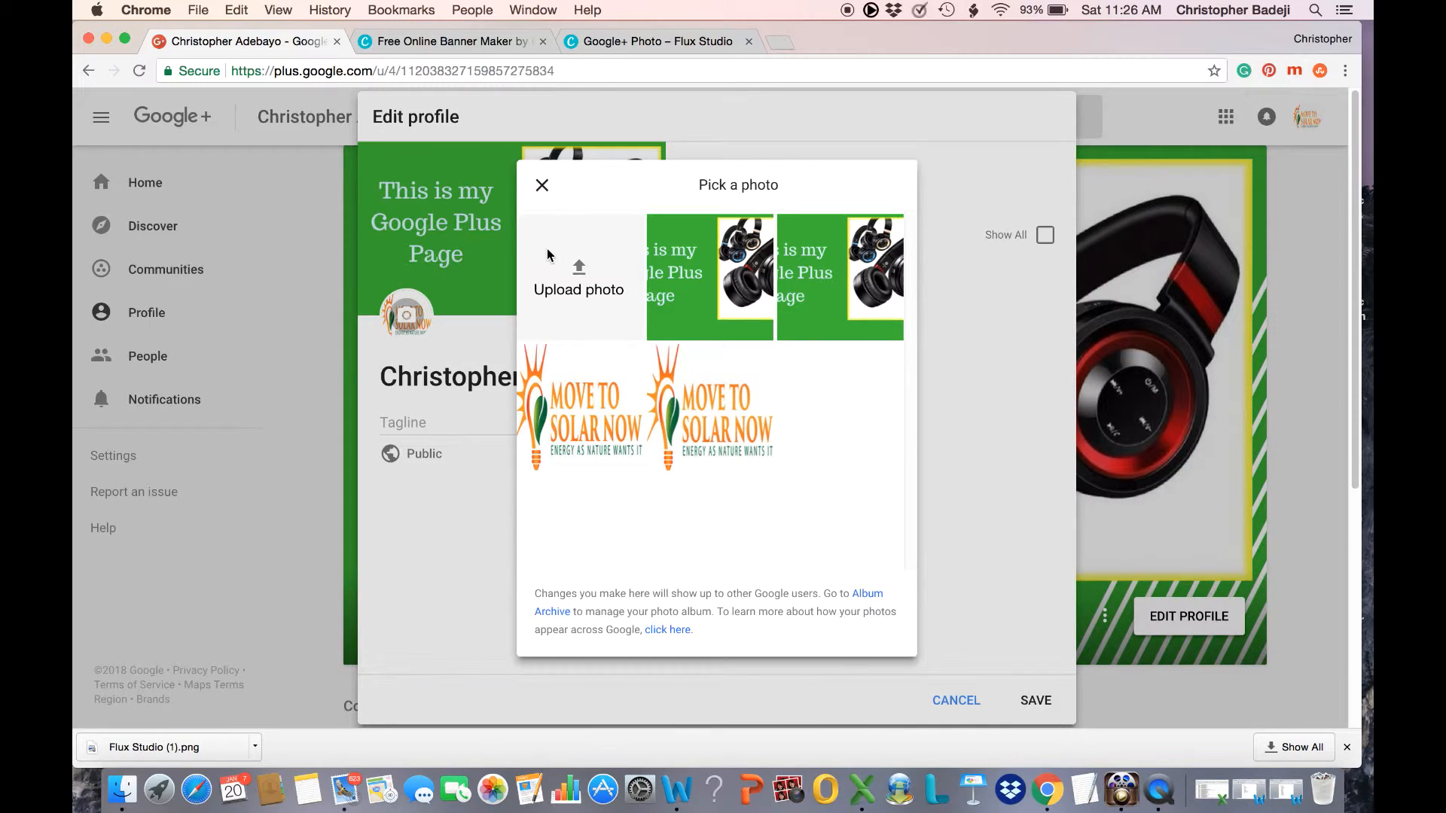
left_click(584, 284)
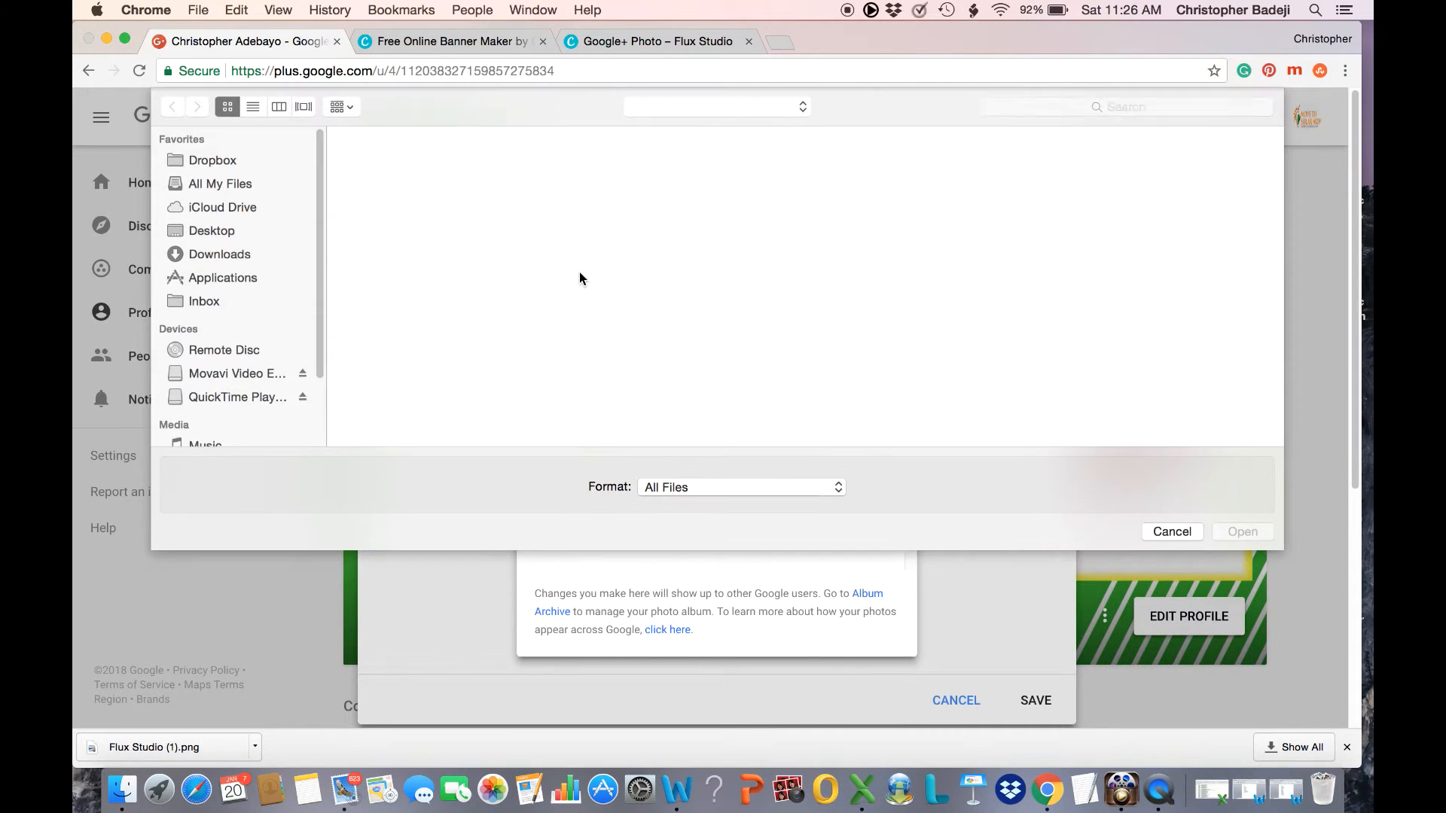
Upload Flux Studio (1).png from the Downloads folder as the cover photo.
left_click(219, 255)
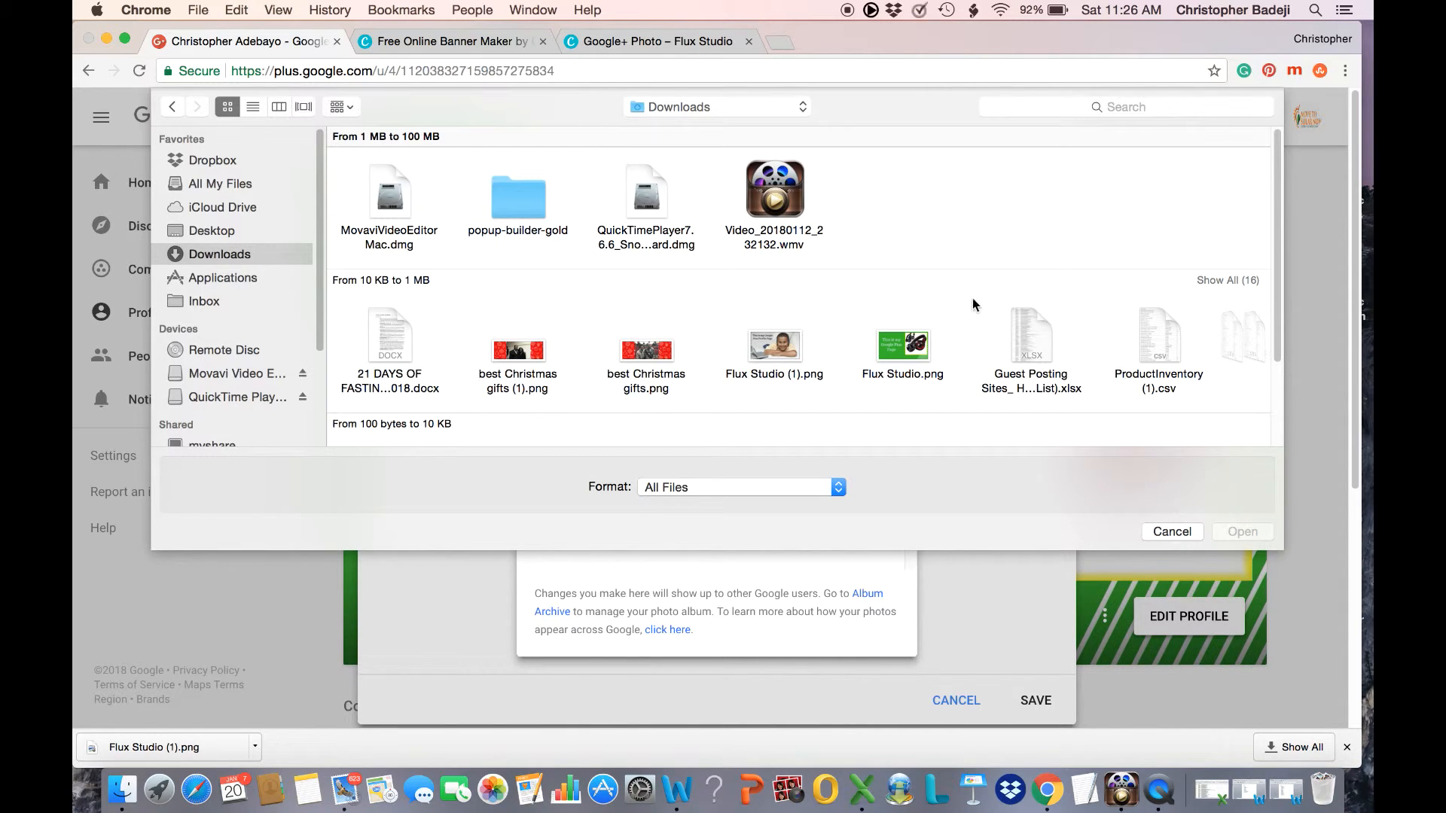
left_click(1227, 281)
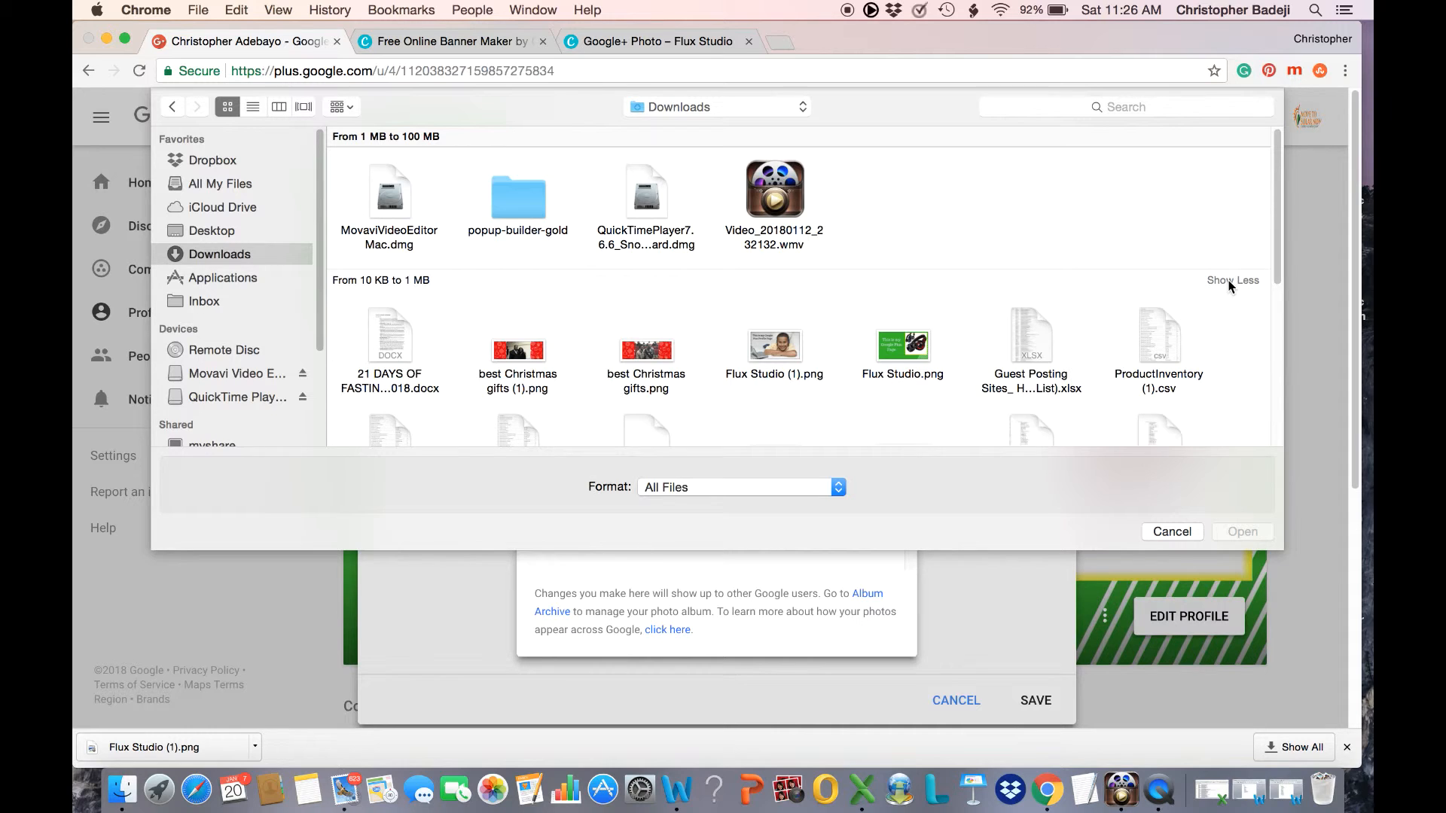
scroll(1054, 362, "down", 5)
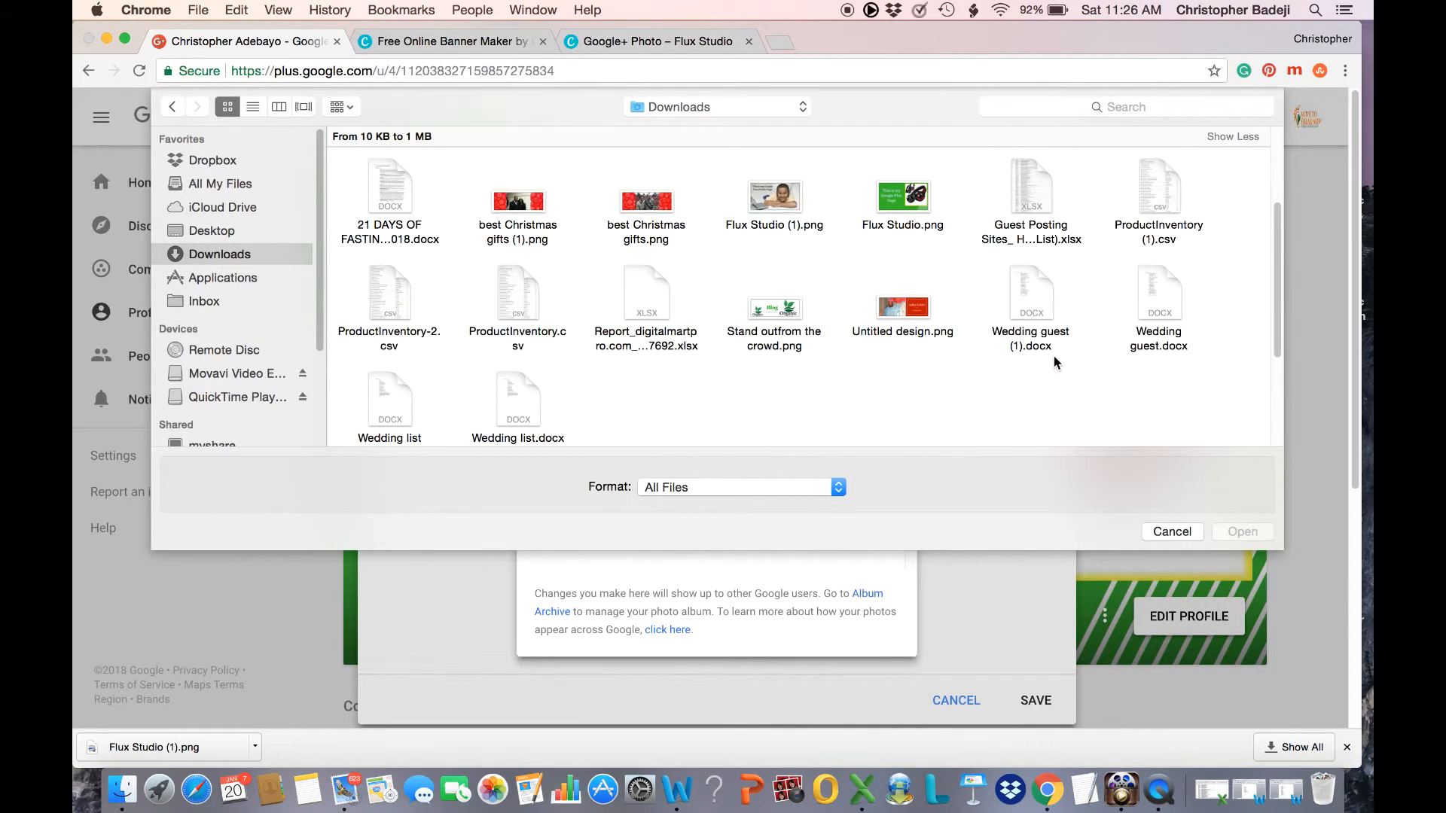
scroll(1054, 362, "down", 8)
scroll(1055, 362, "up", 6)
scroll(1054, 363, "up", 5)
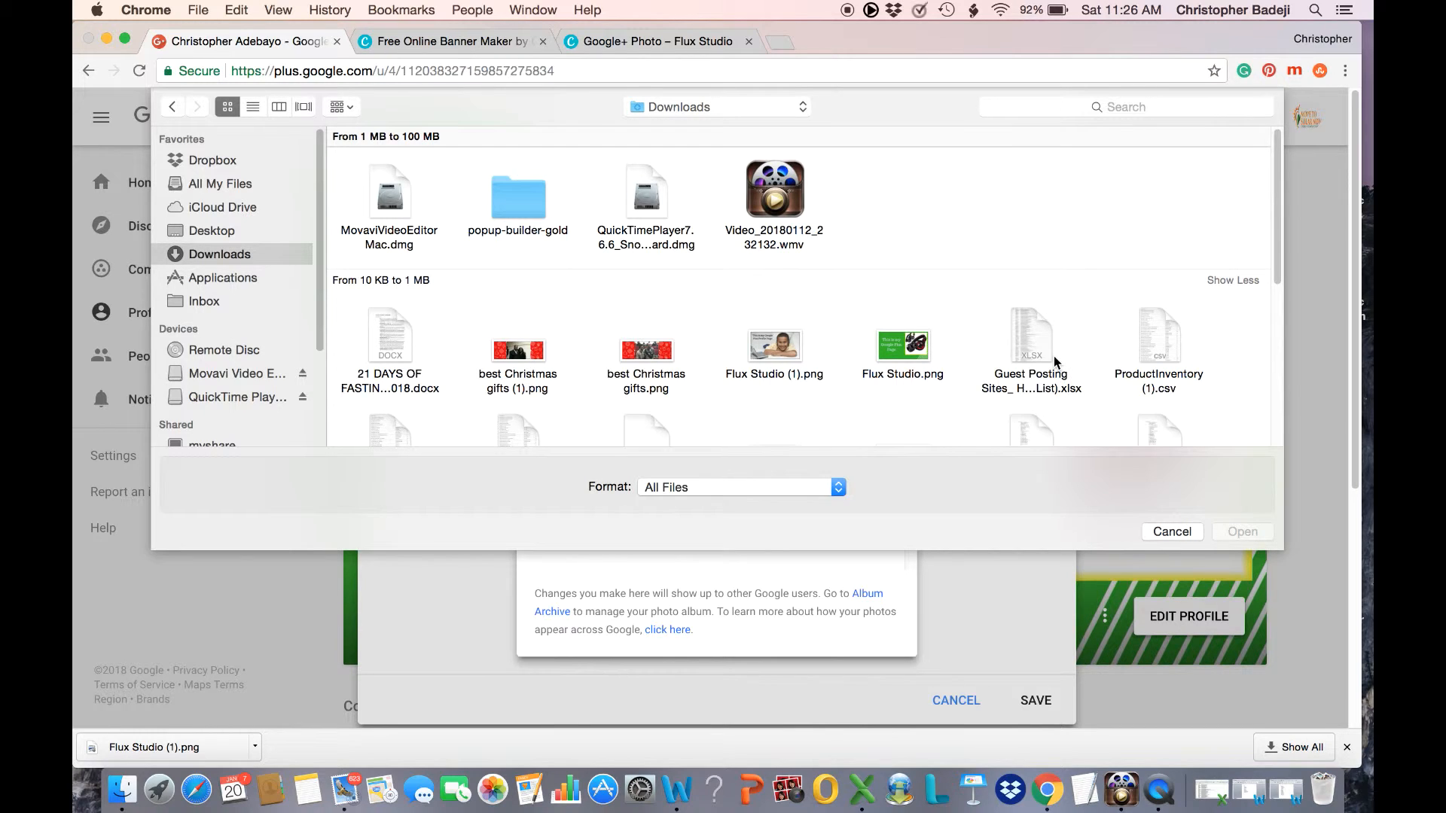
left_click(763, 351)
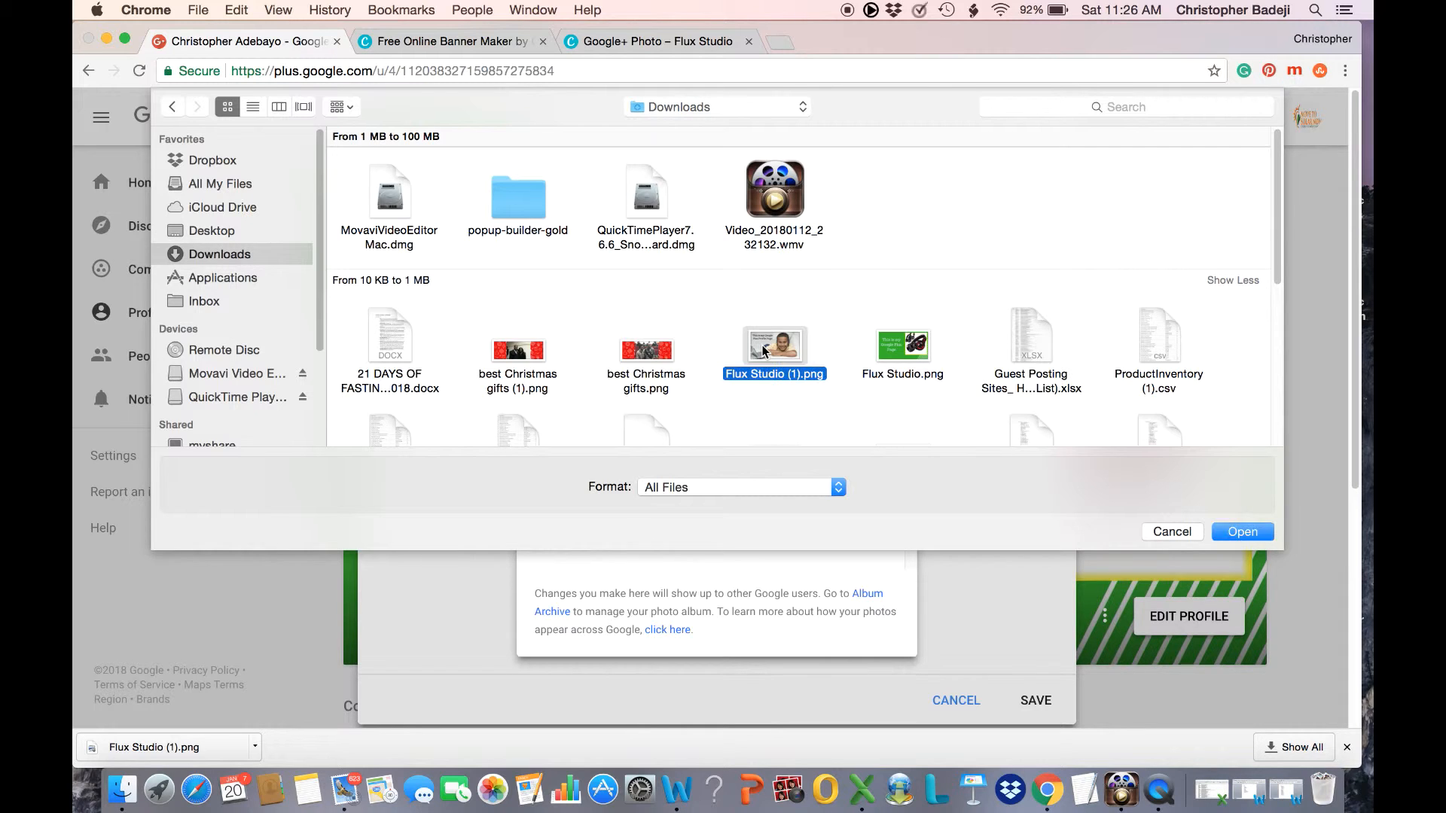
left_click(1241, 534)
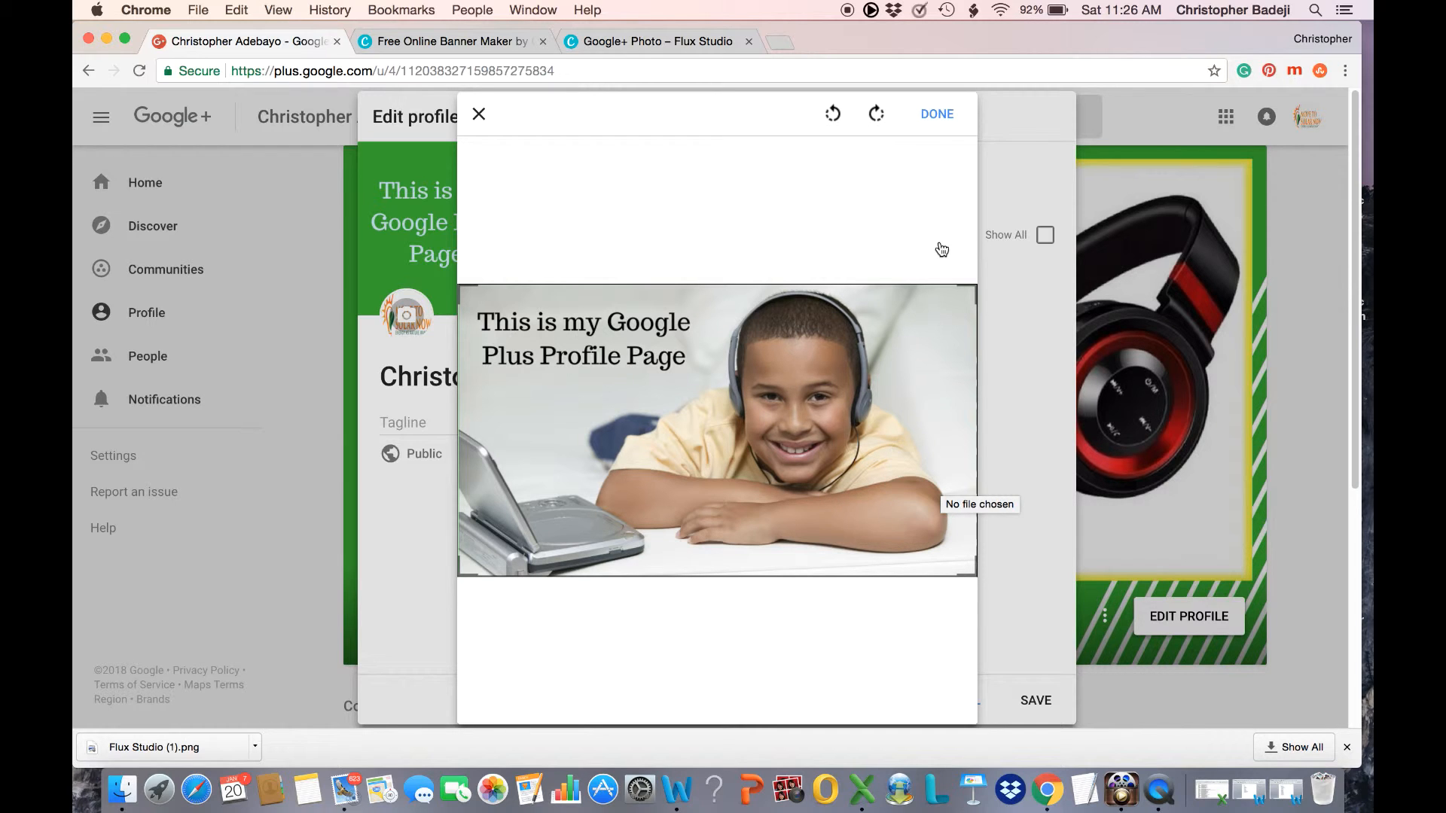
Accept the uploaded cover photo without changing its crop or rotation, and save the profile.
left_click(937, 116)
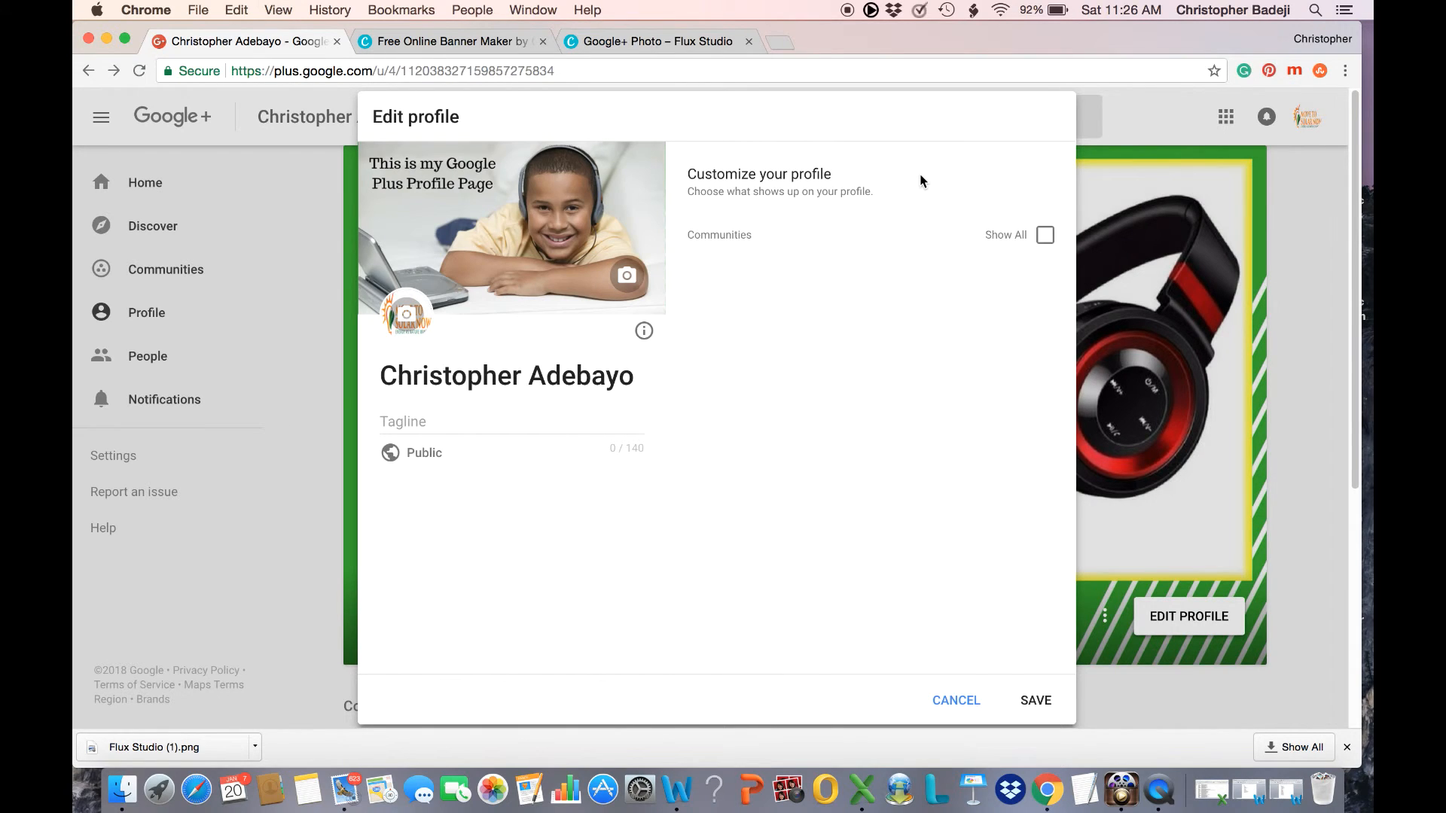
left_click(1037, 701)
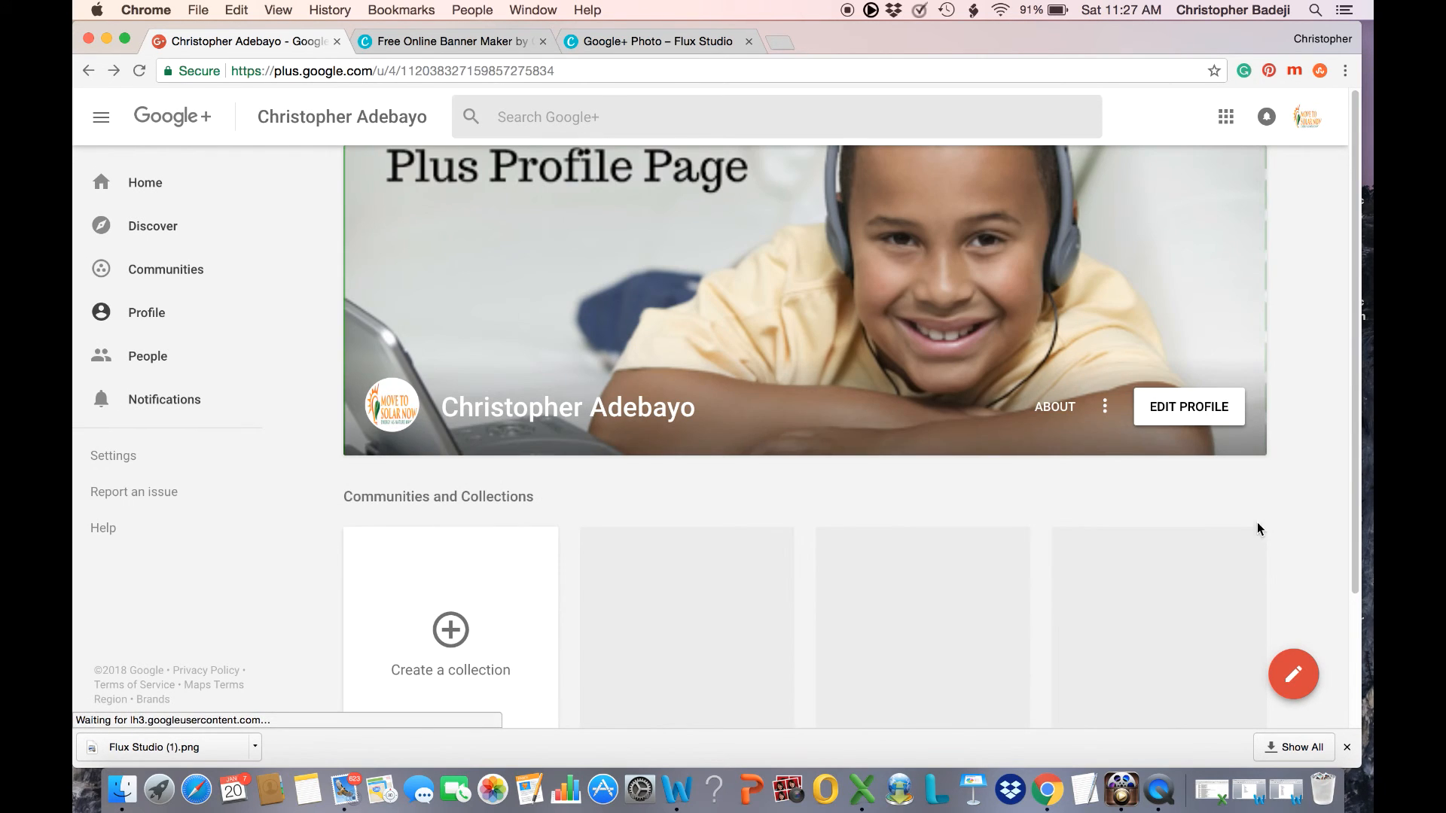
scroll(1258, 557, "up", 3)
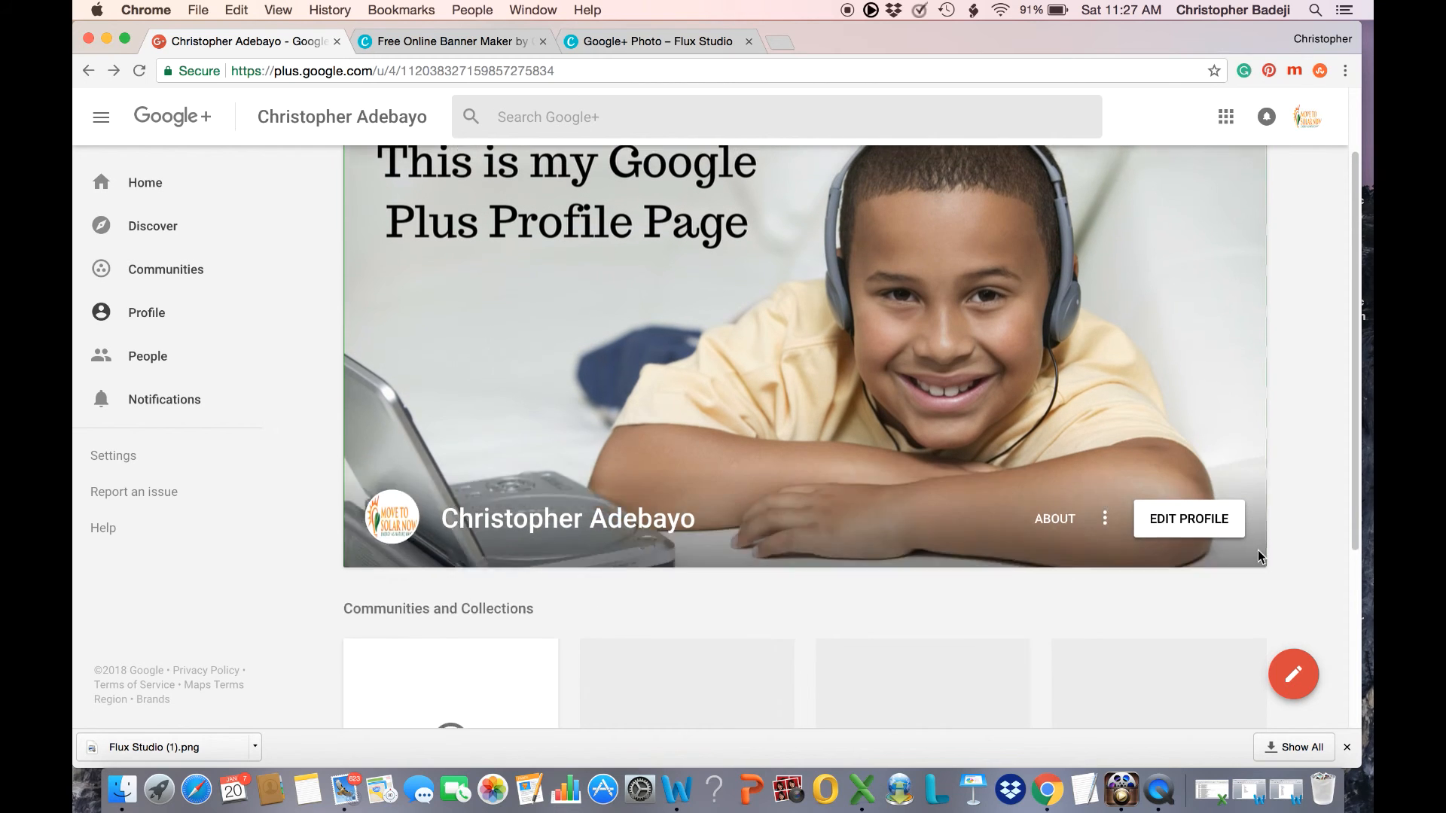
scroll(1257, 557, "down", 1)
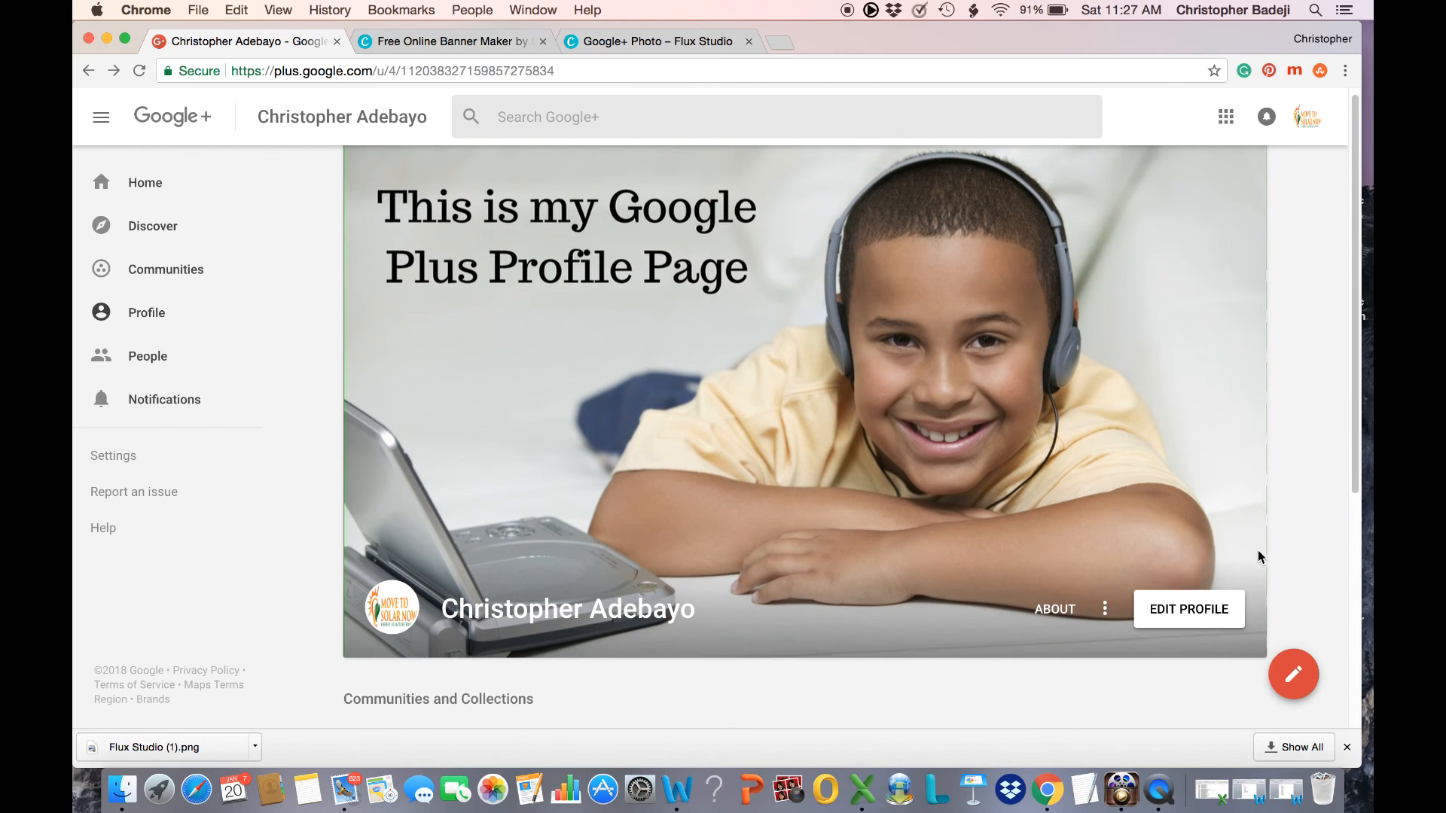
scroll(1258, 557, "down", 1)
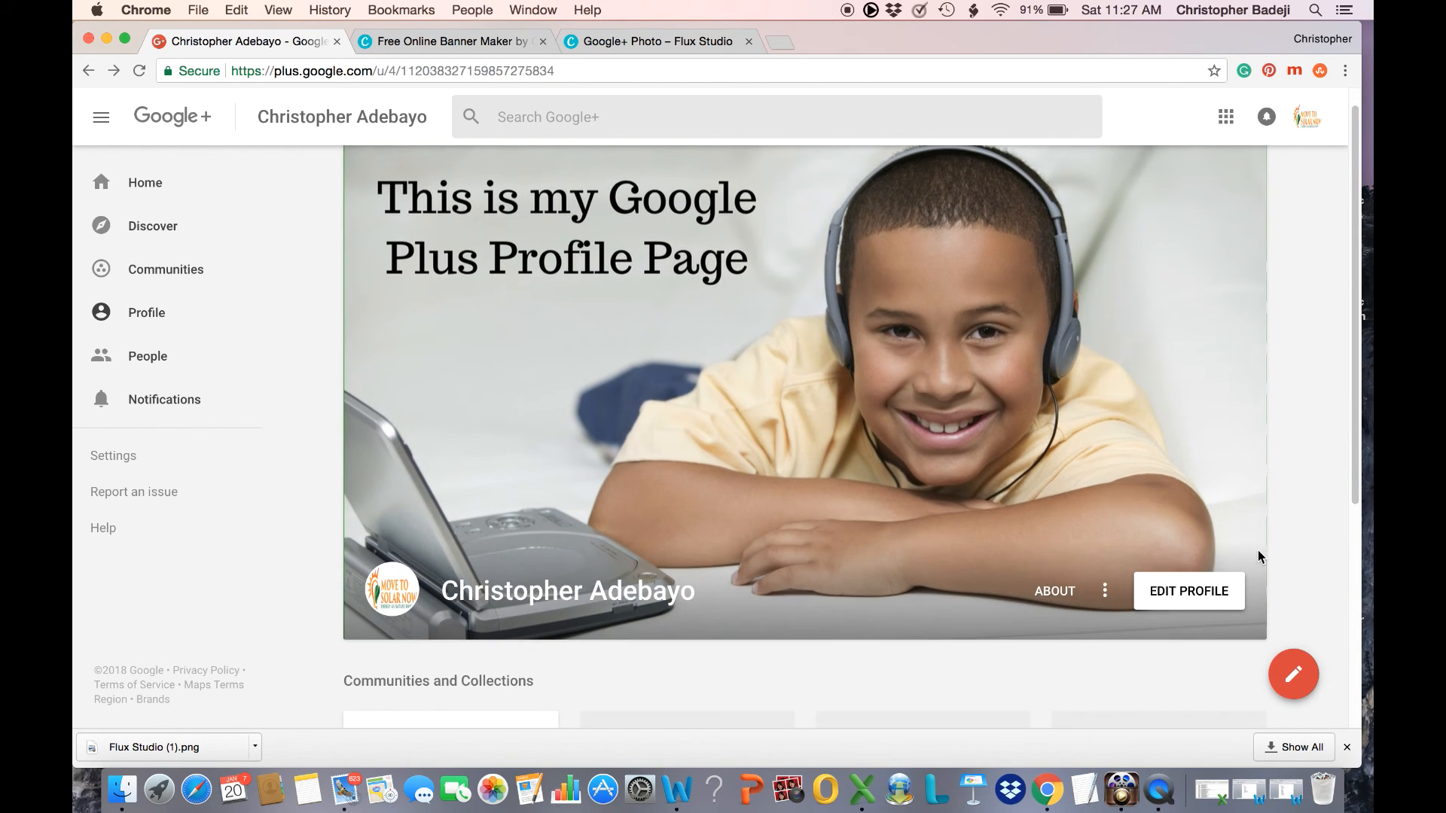
scroll(1257, 557, "up", 2)
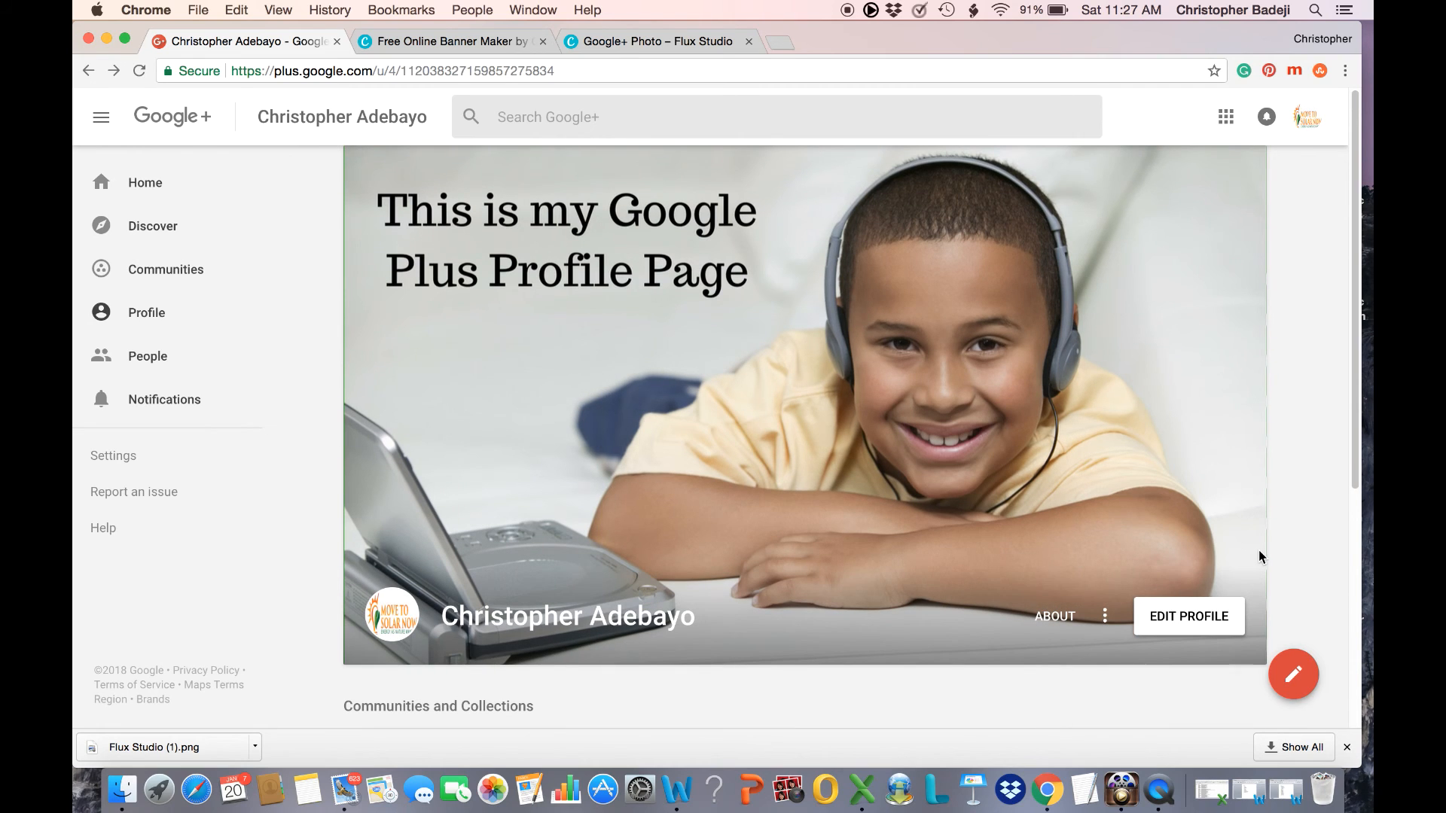